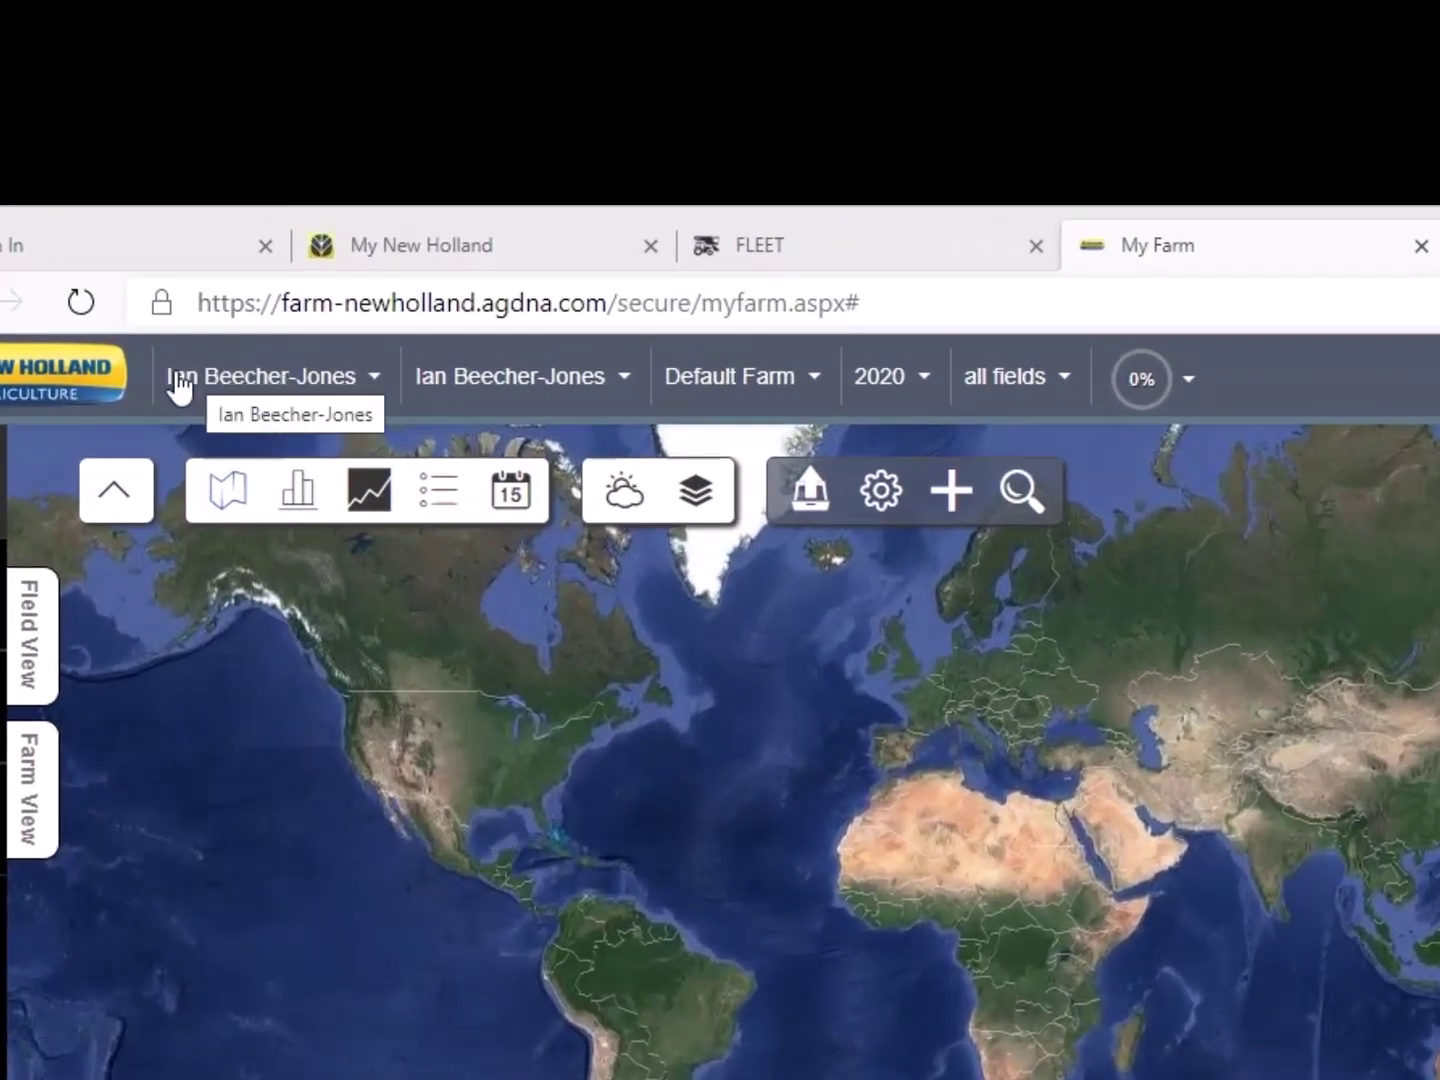
- Review the available choices for account, grower, farm, field and season without changing the selection
left_click(228, 388)
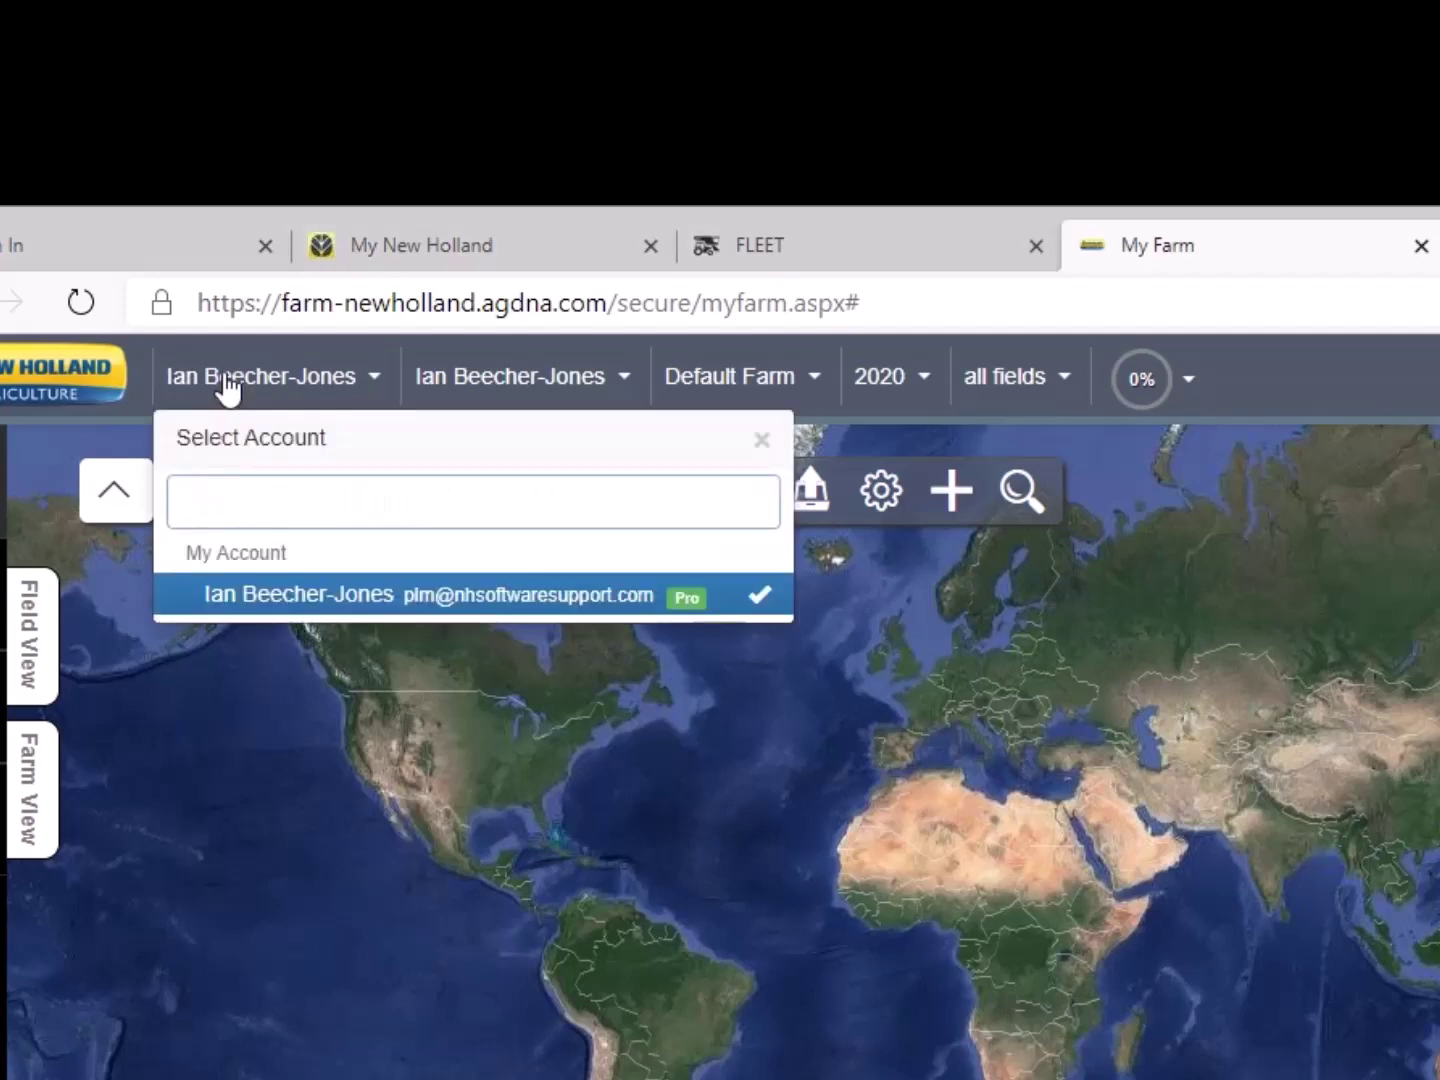
left_click(226, 386)
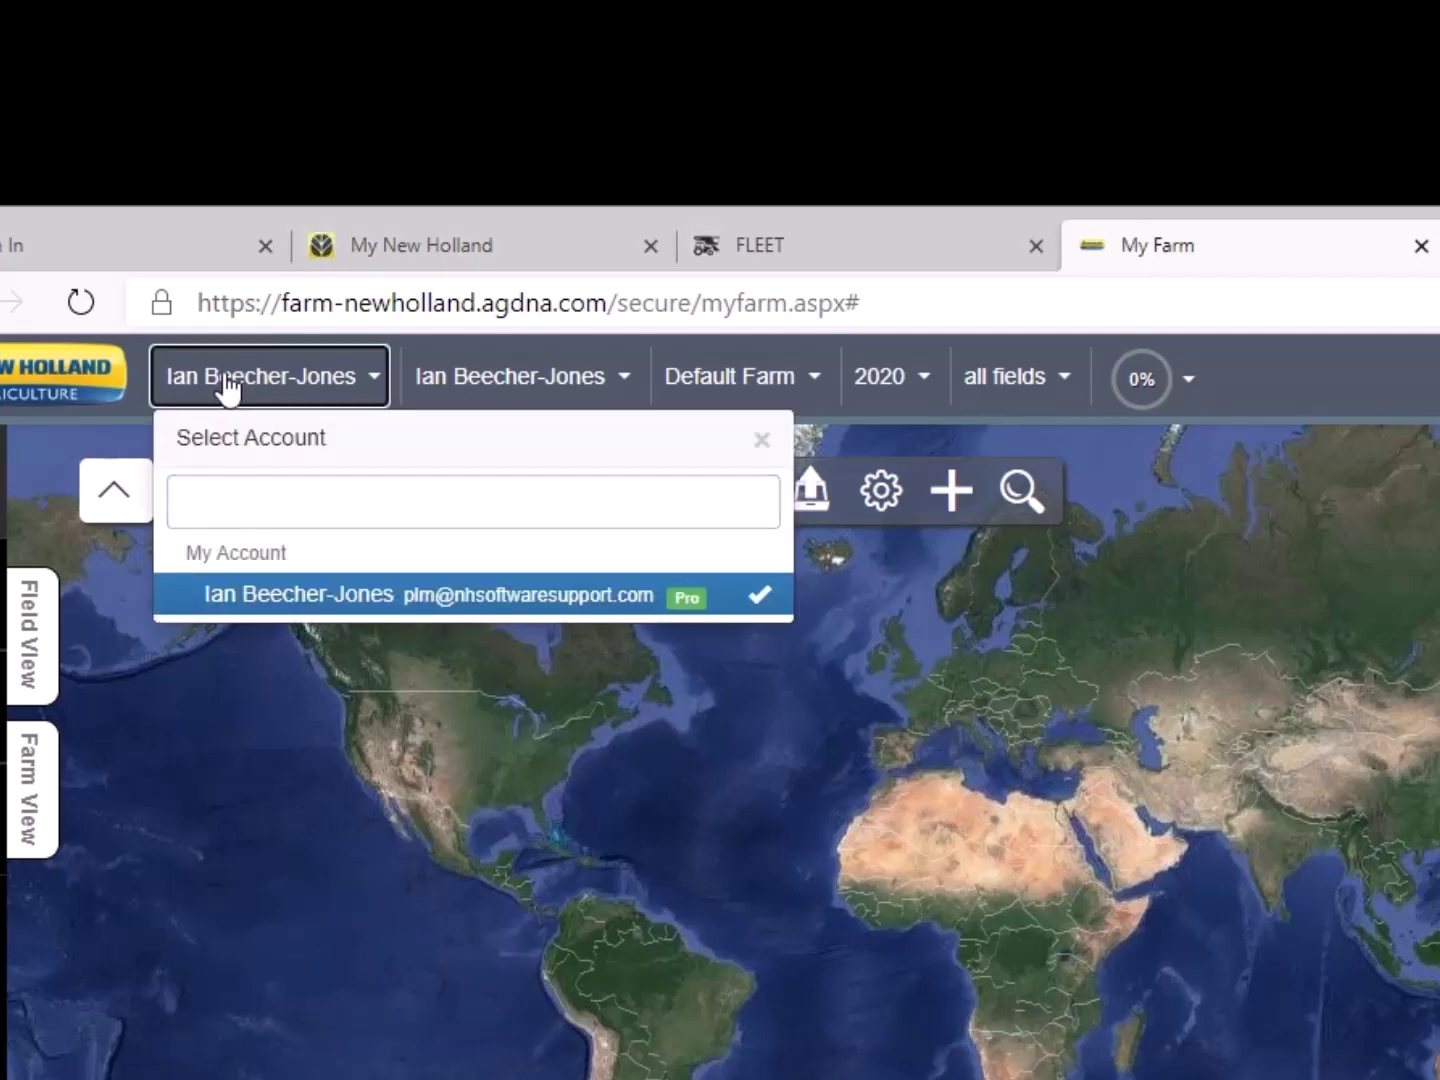
left_click(516, 382)
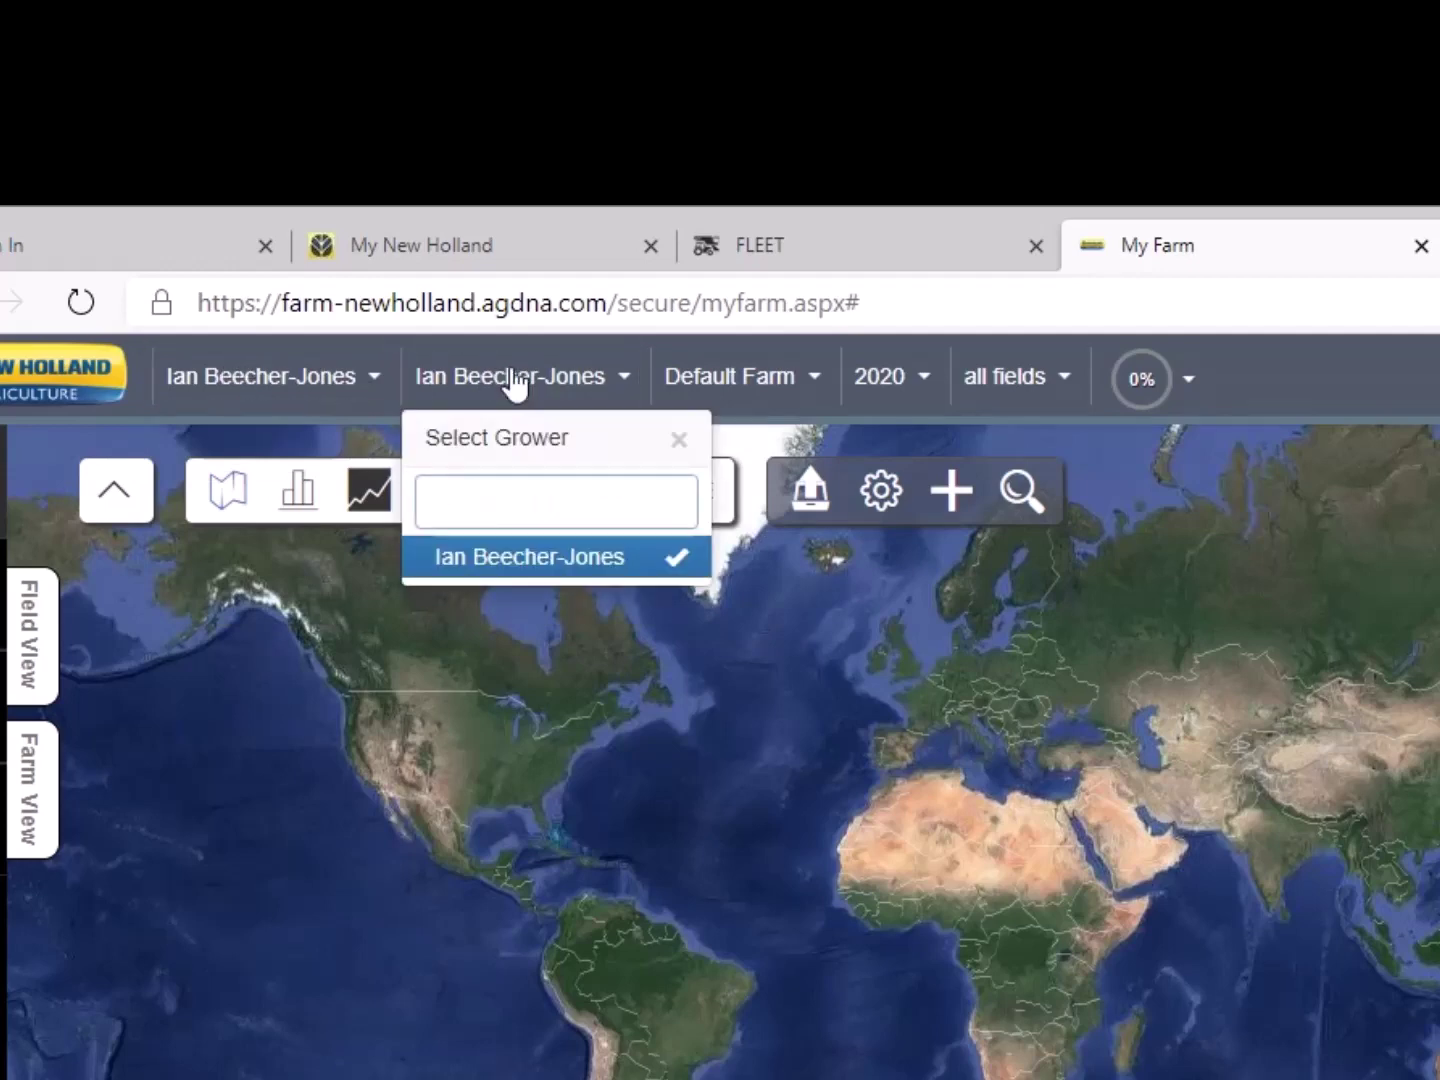
left_click(740, 384)
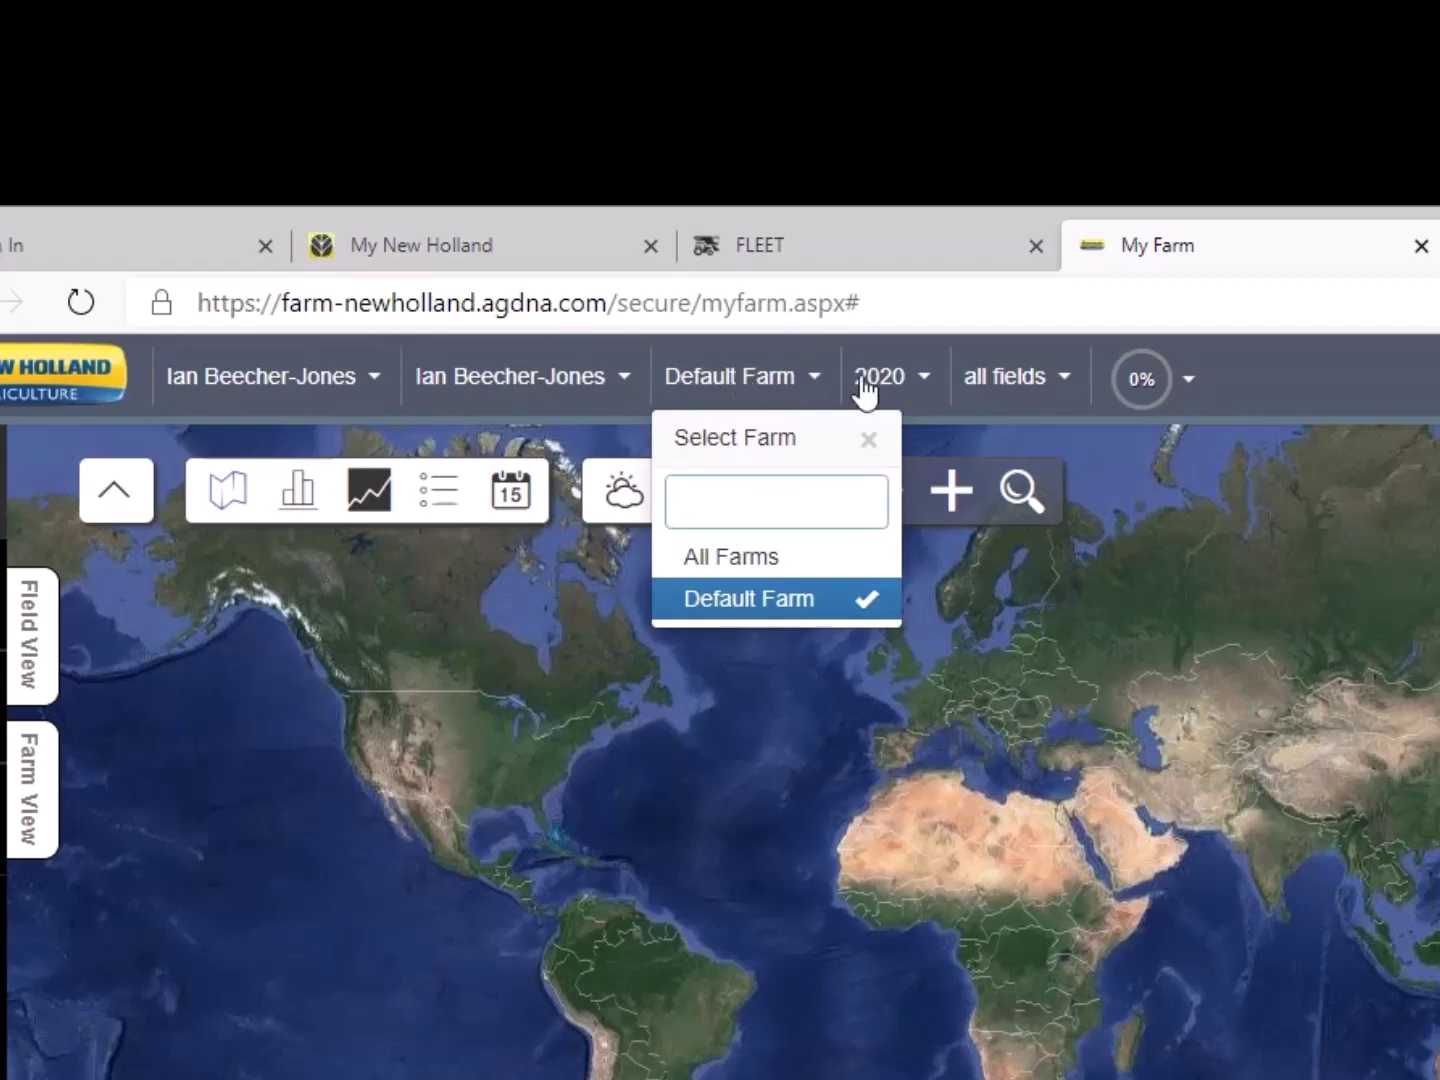
left_click(1025, 396)
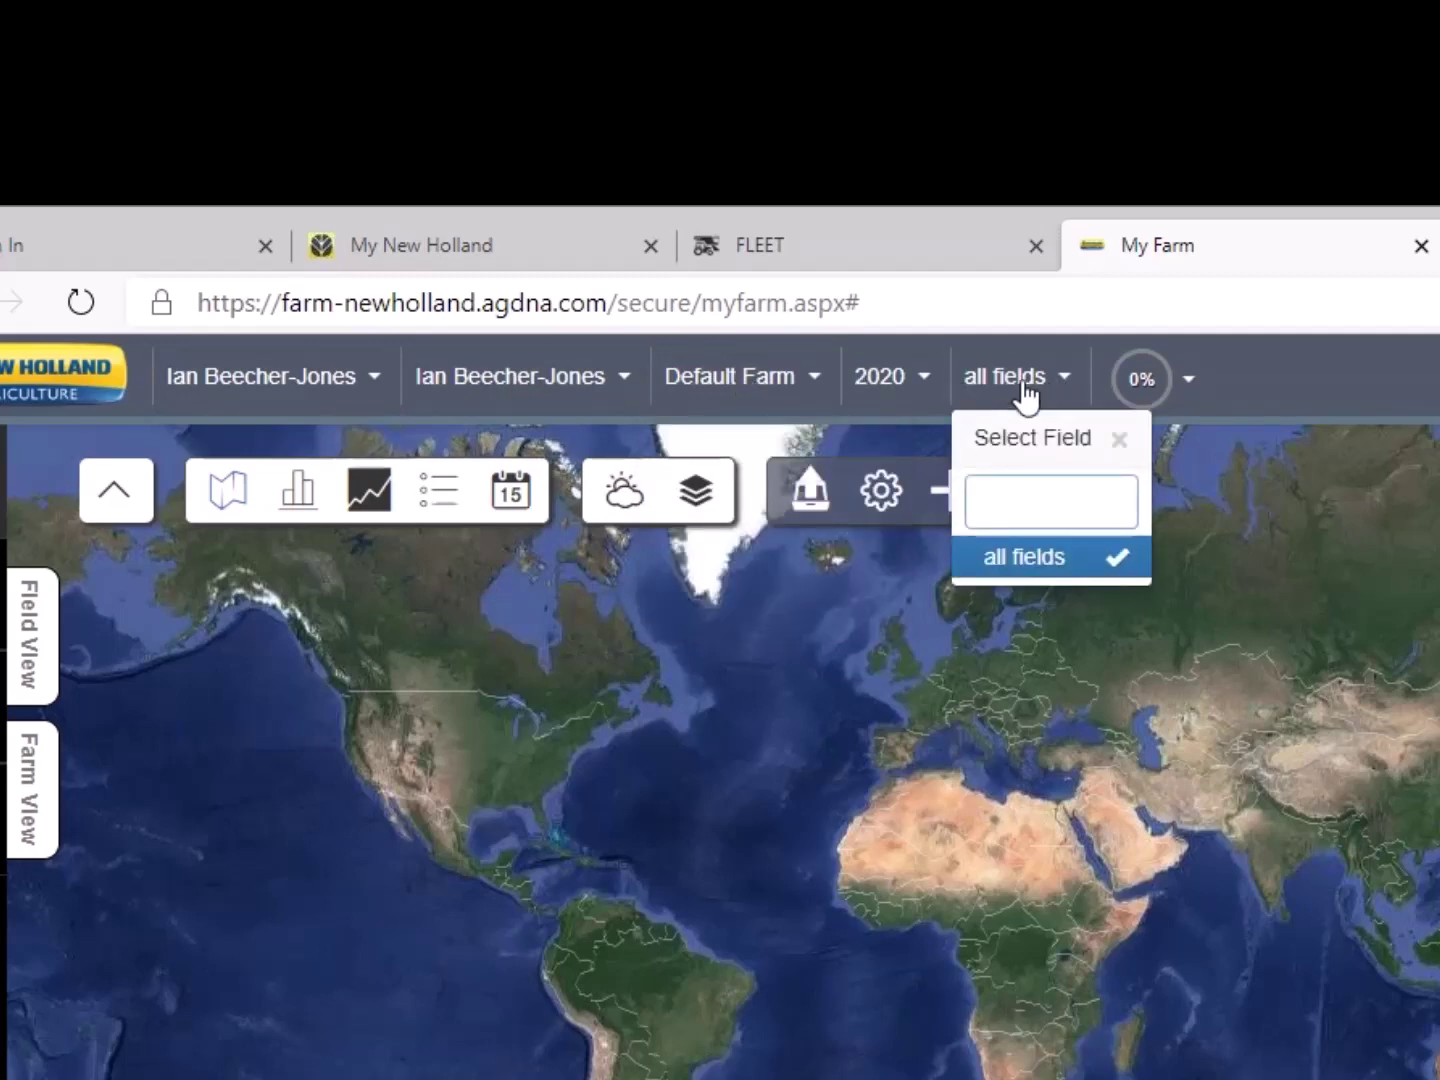
left_click(898, 380)
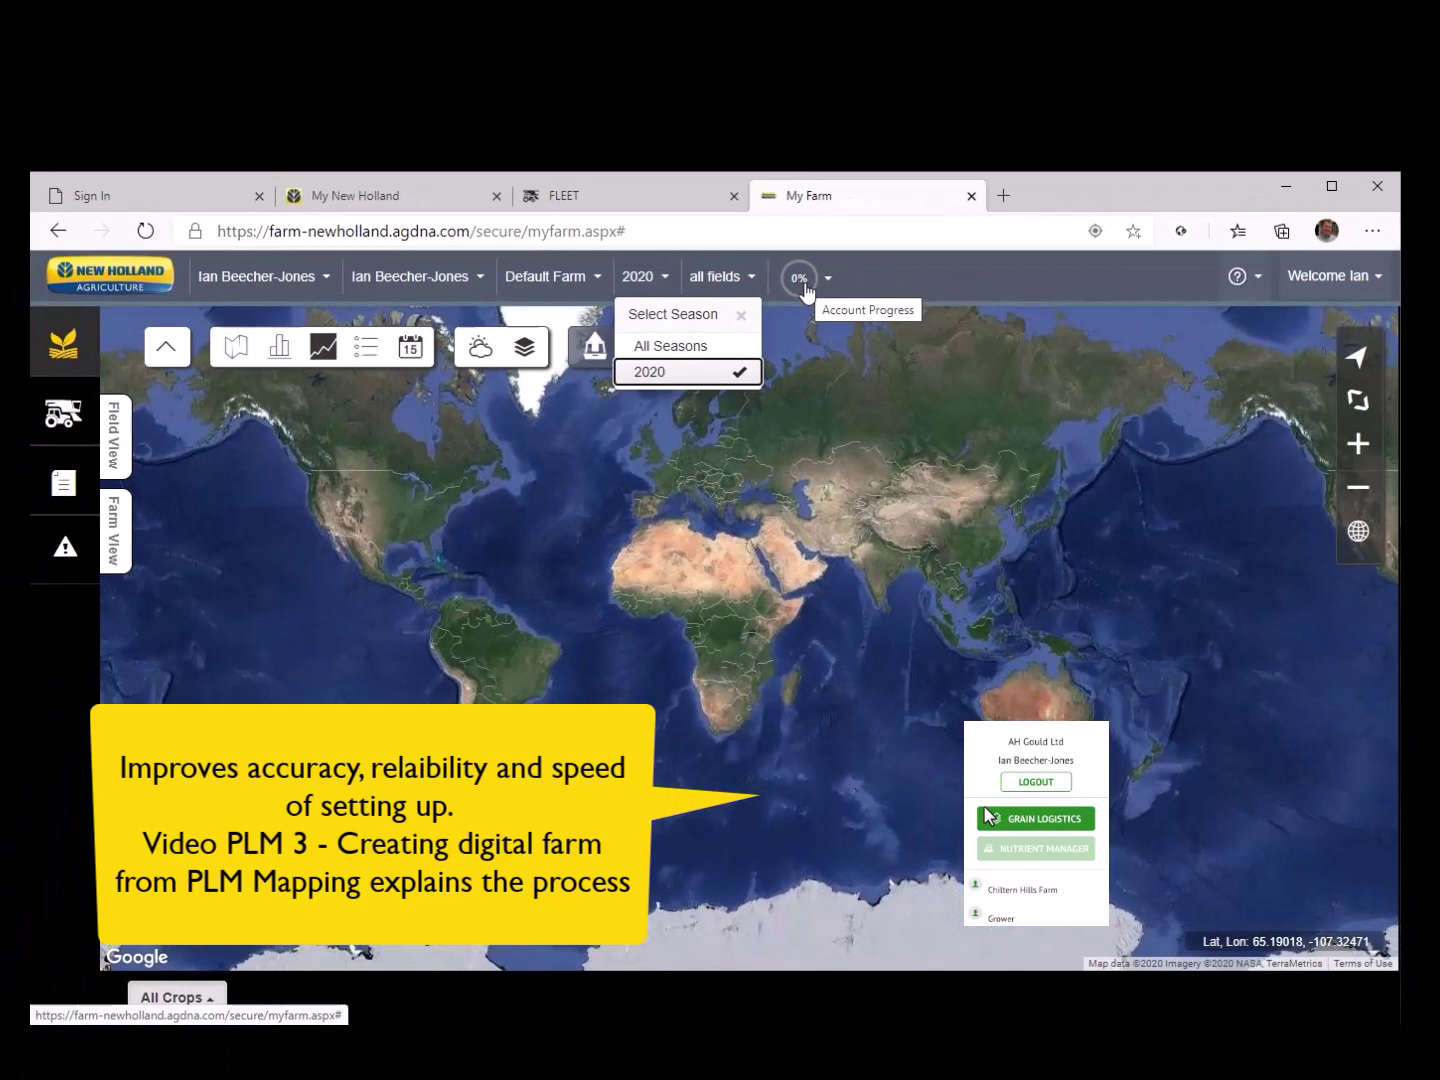
- Examine the account progress checklist and the process status list, and close the status dialog
left_click(1013, 344)
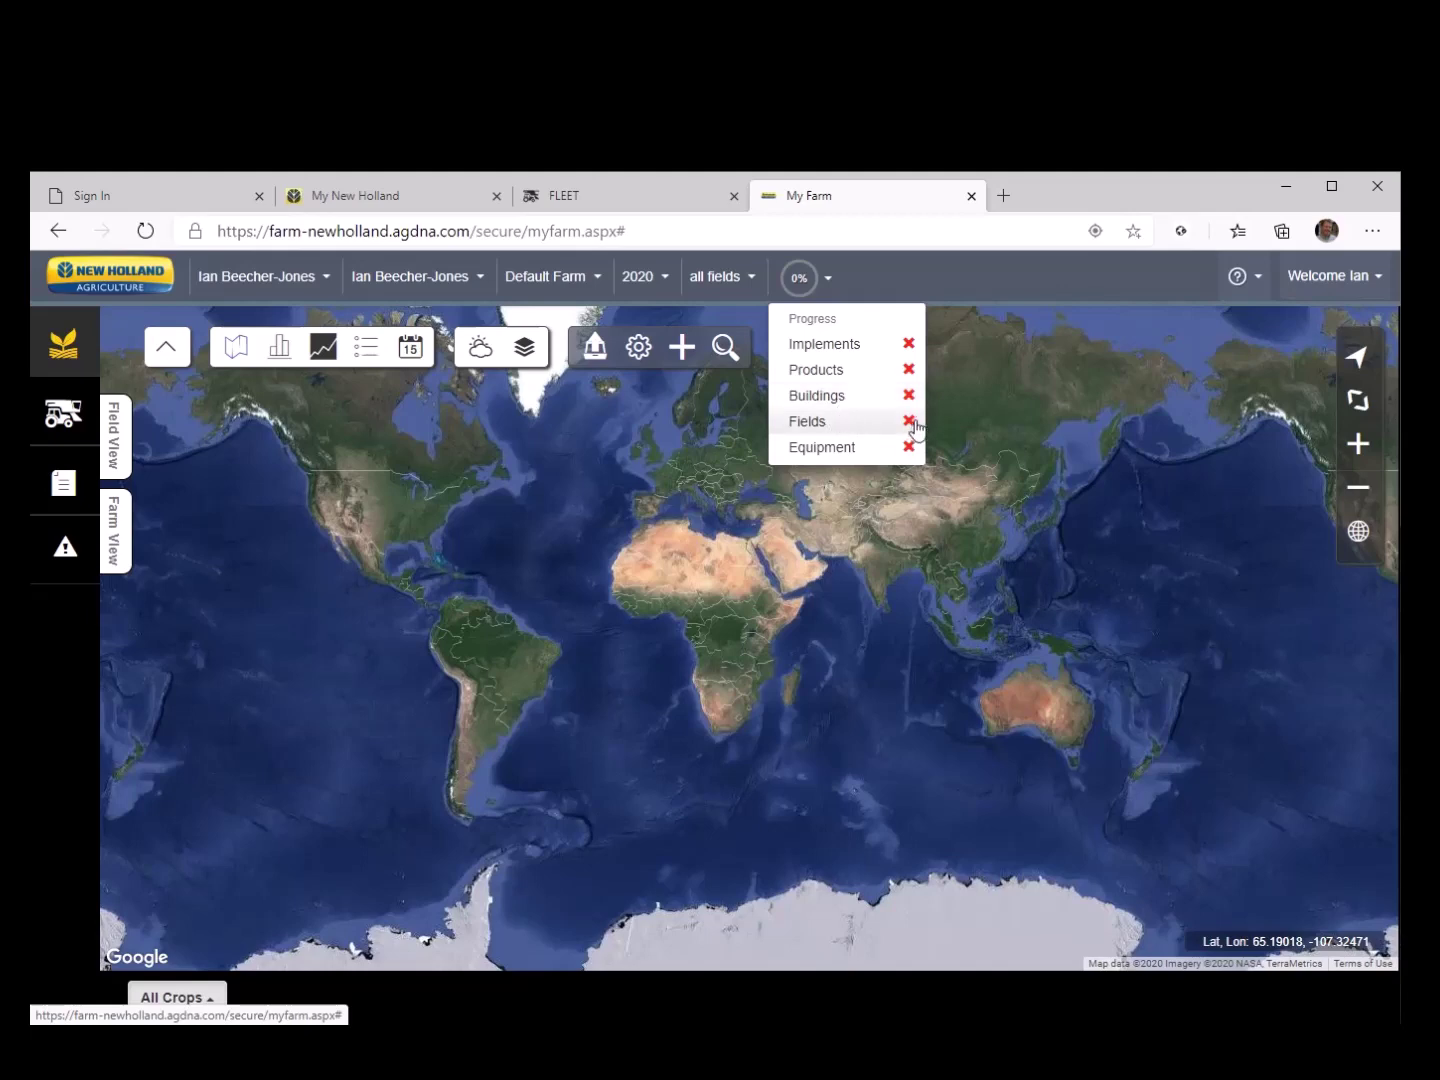
left_click(1341, 278)
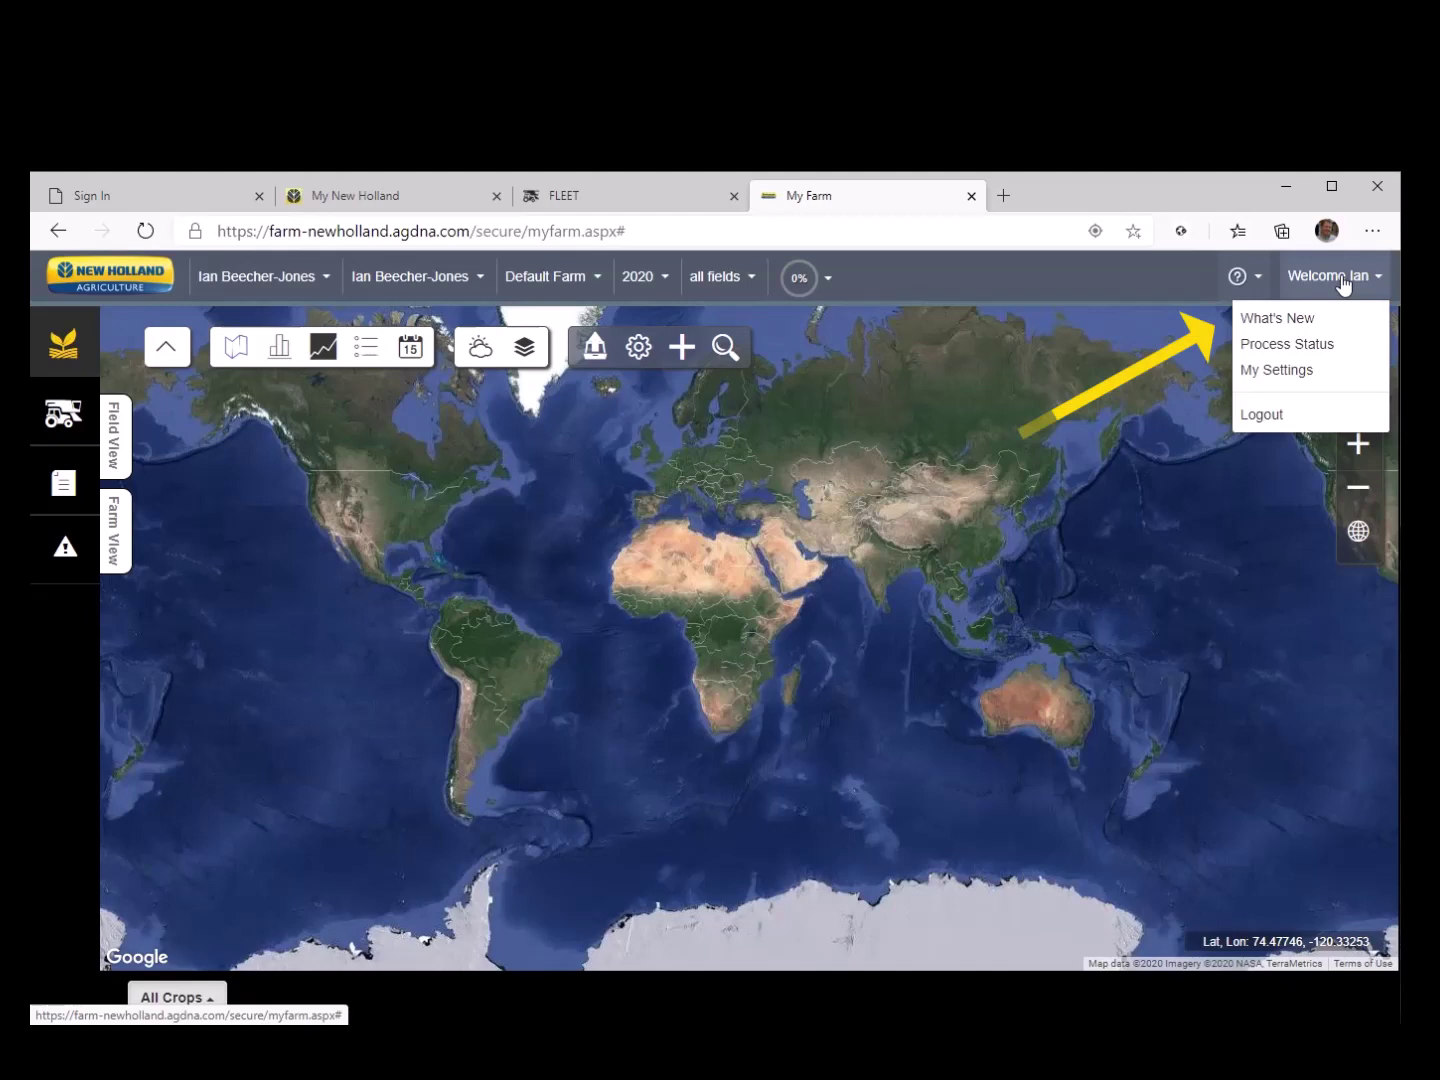
left_click(1279, 344)
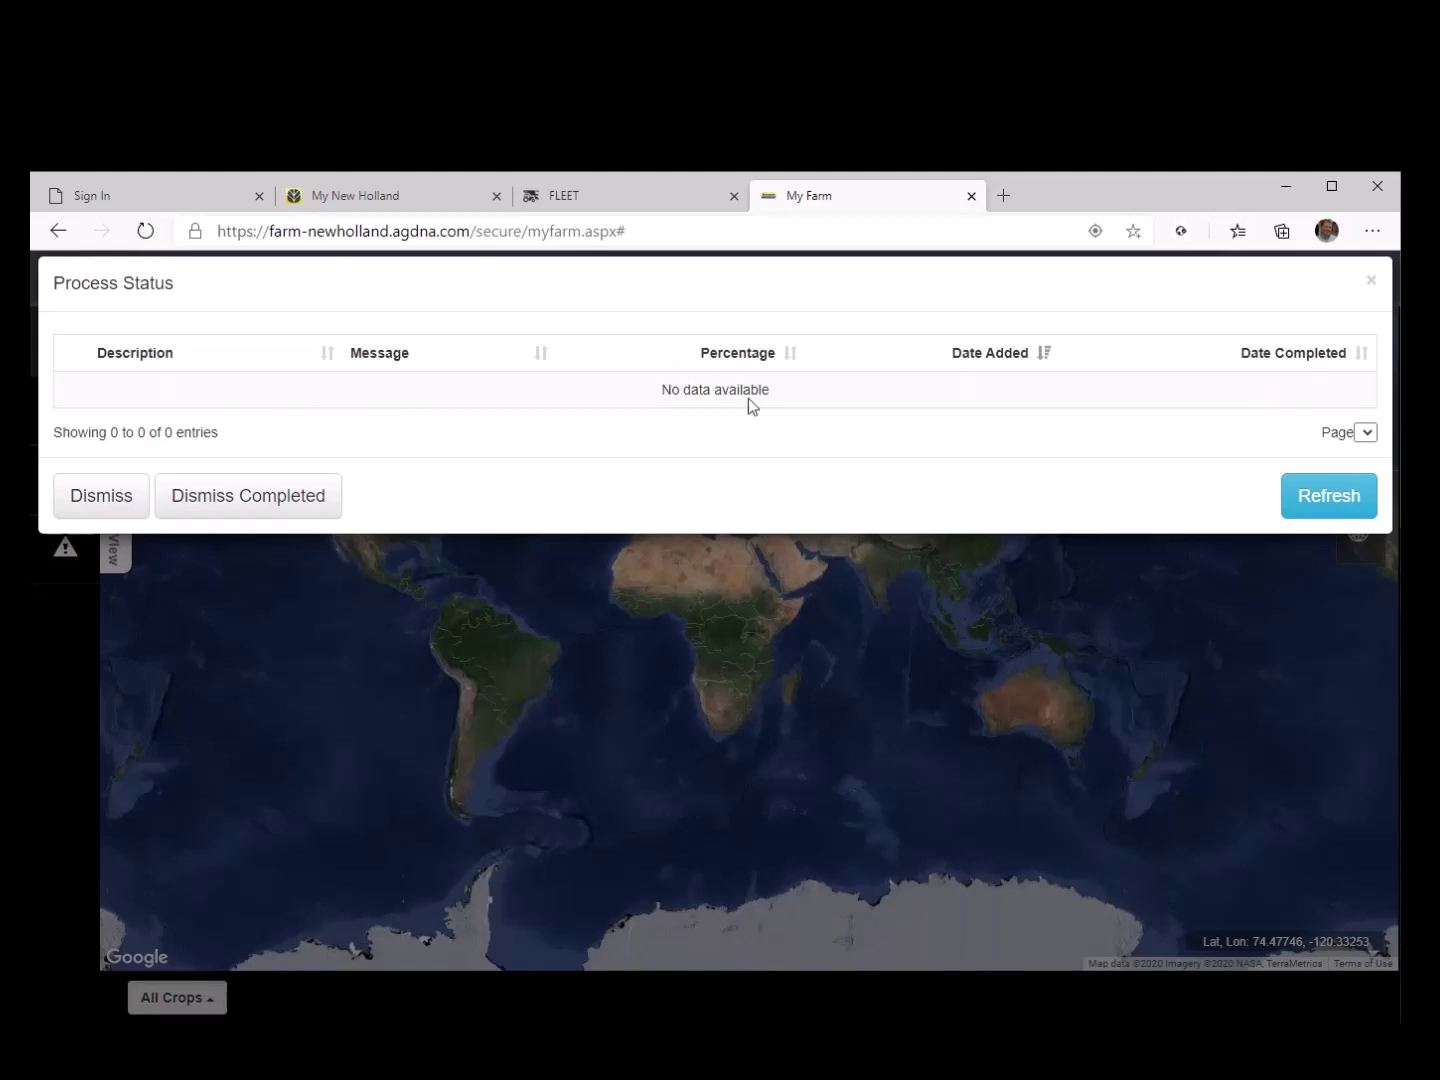
left_click(1373, 283)
left_click(1356, 288)
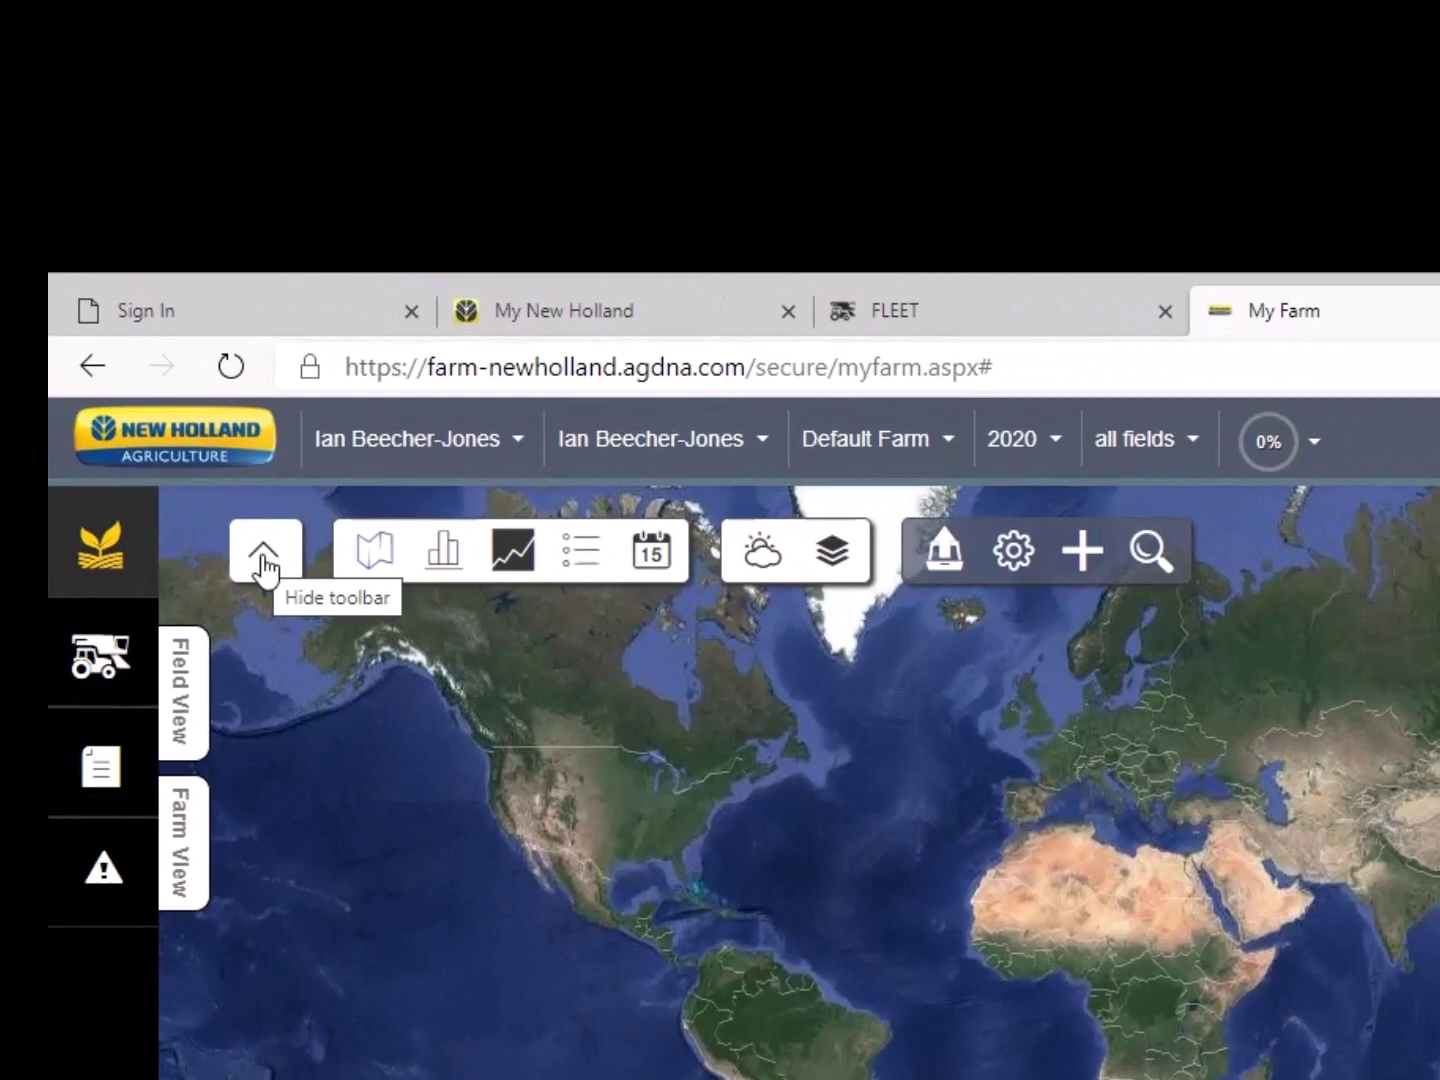
- Hide the map toolbar and show it again
left_click(265, 569)
left_click(267, 536)
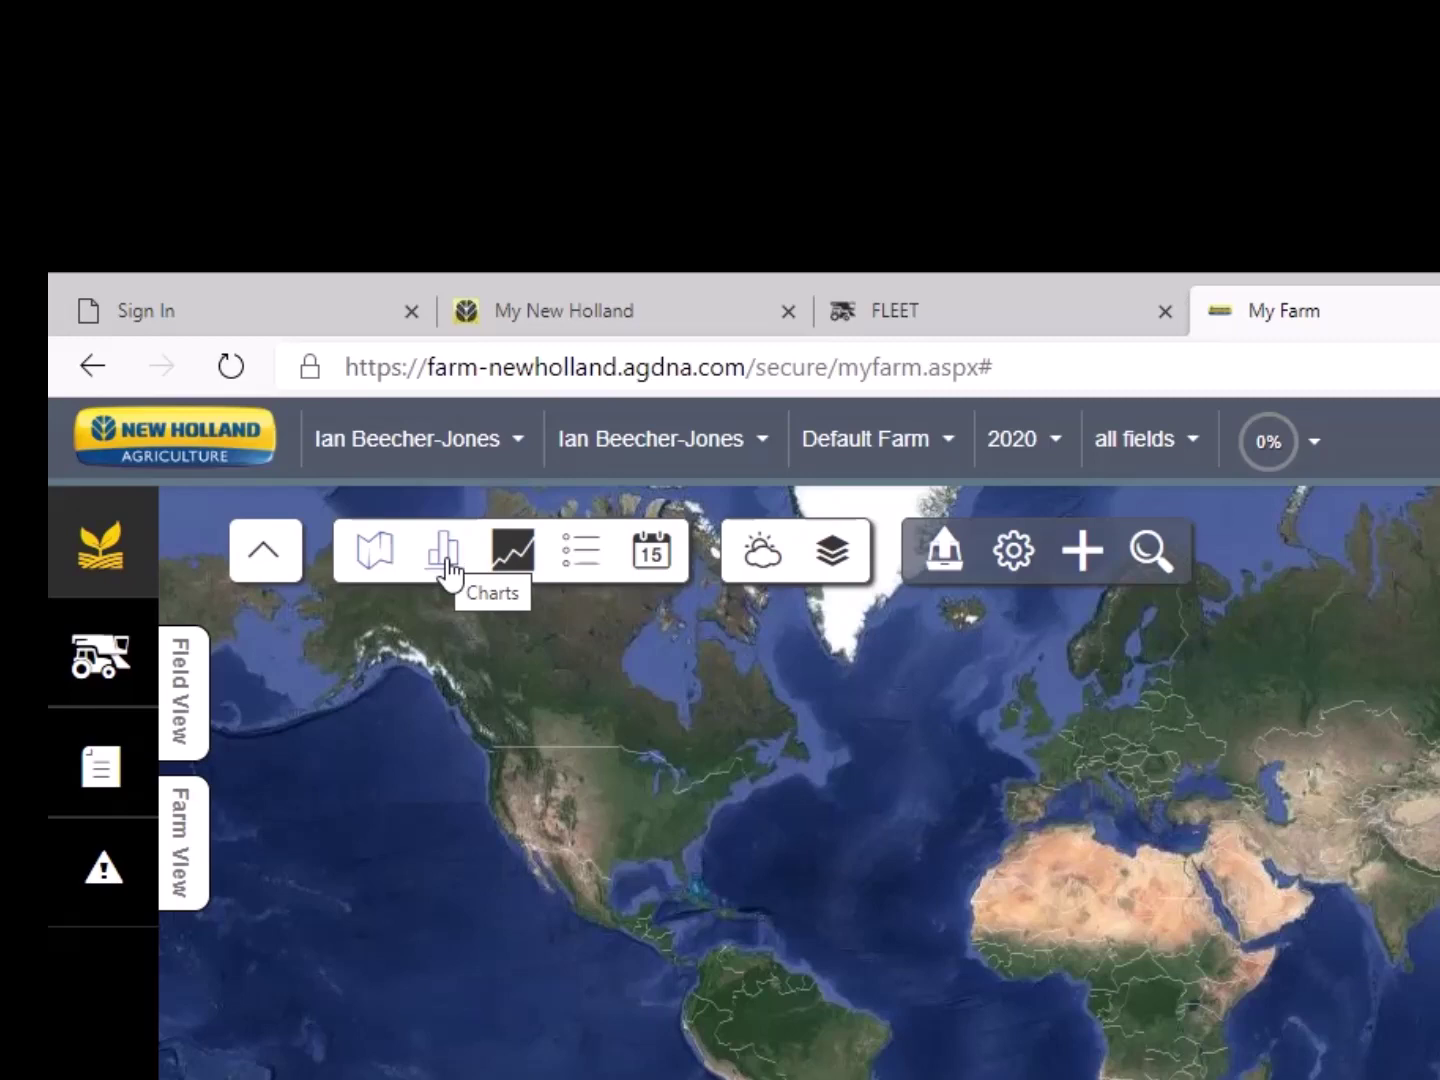
- Set the Recent Activities and Crops overview to "Don't show again", then reopen it to check and close it
left_click(515, 566)
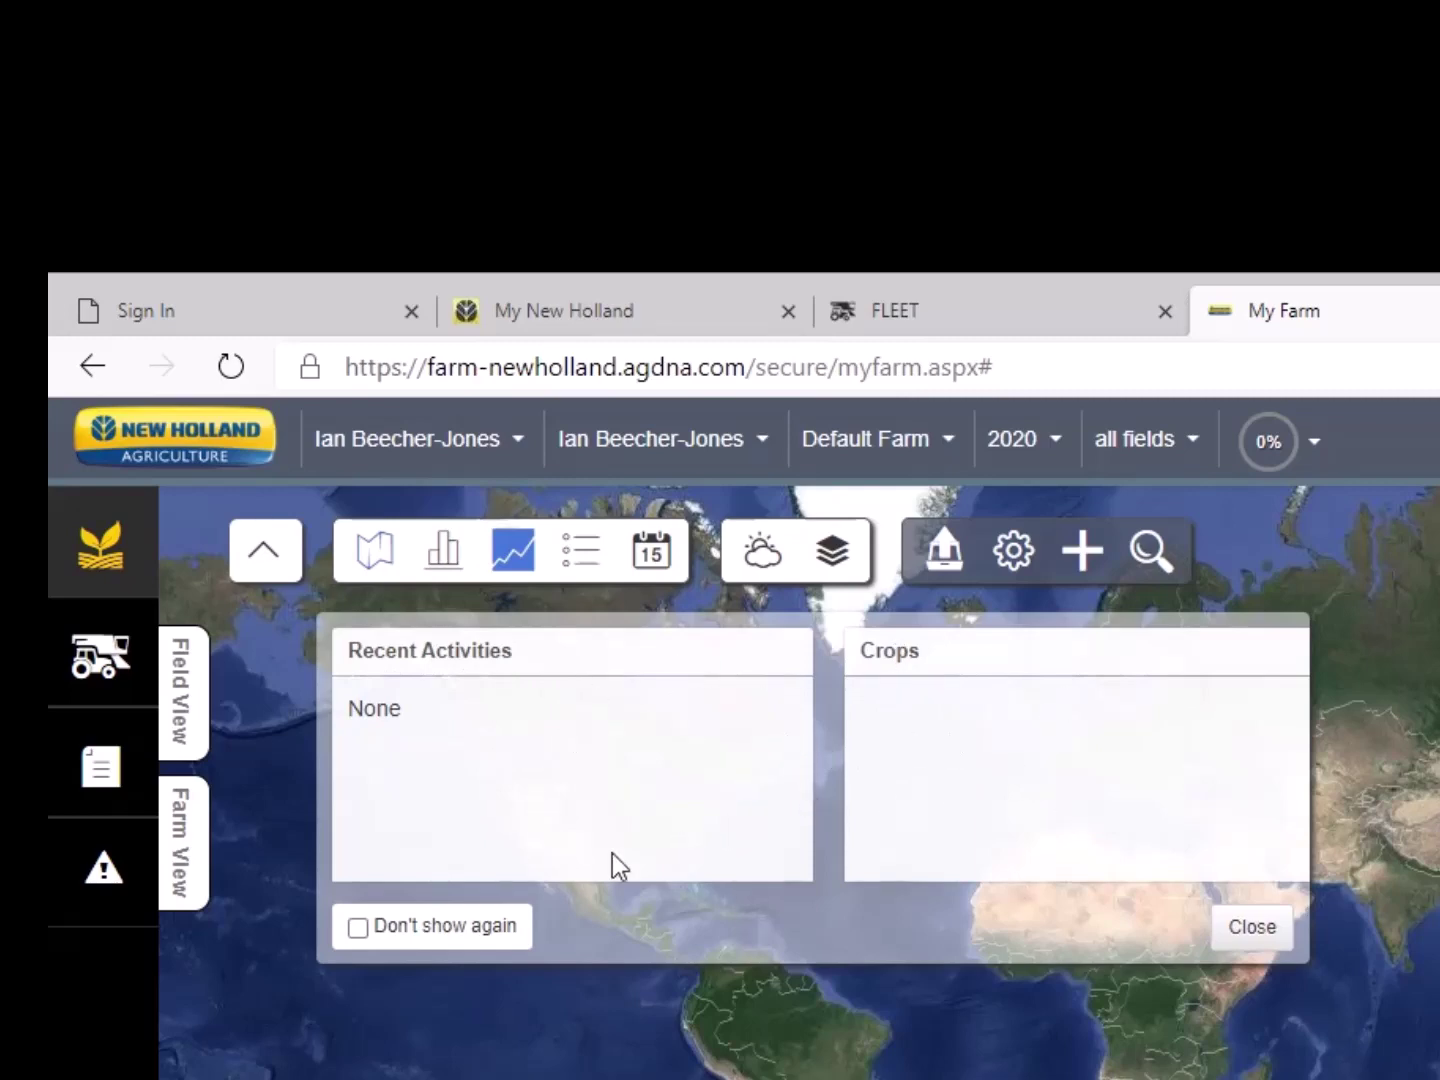
left_click(357, 932)
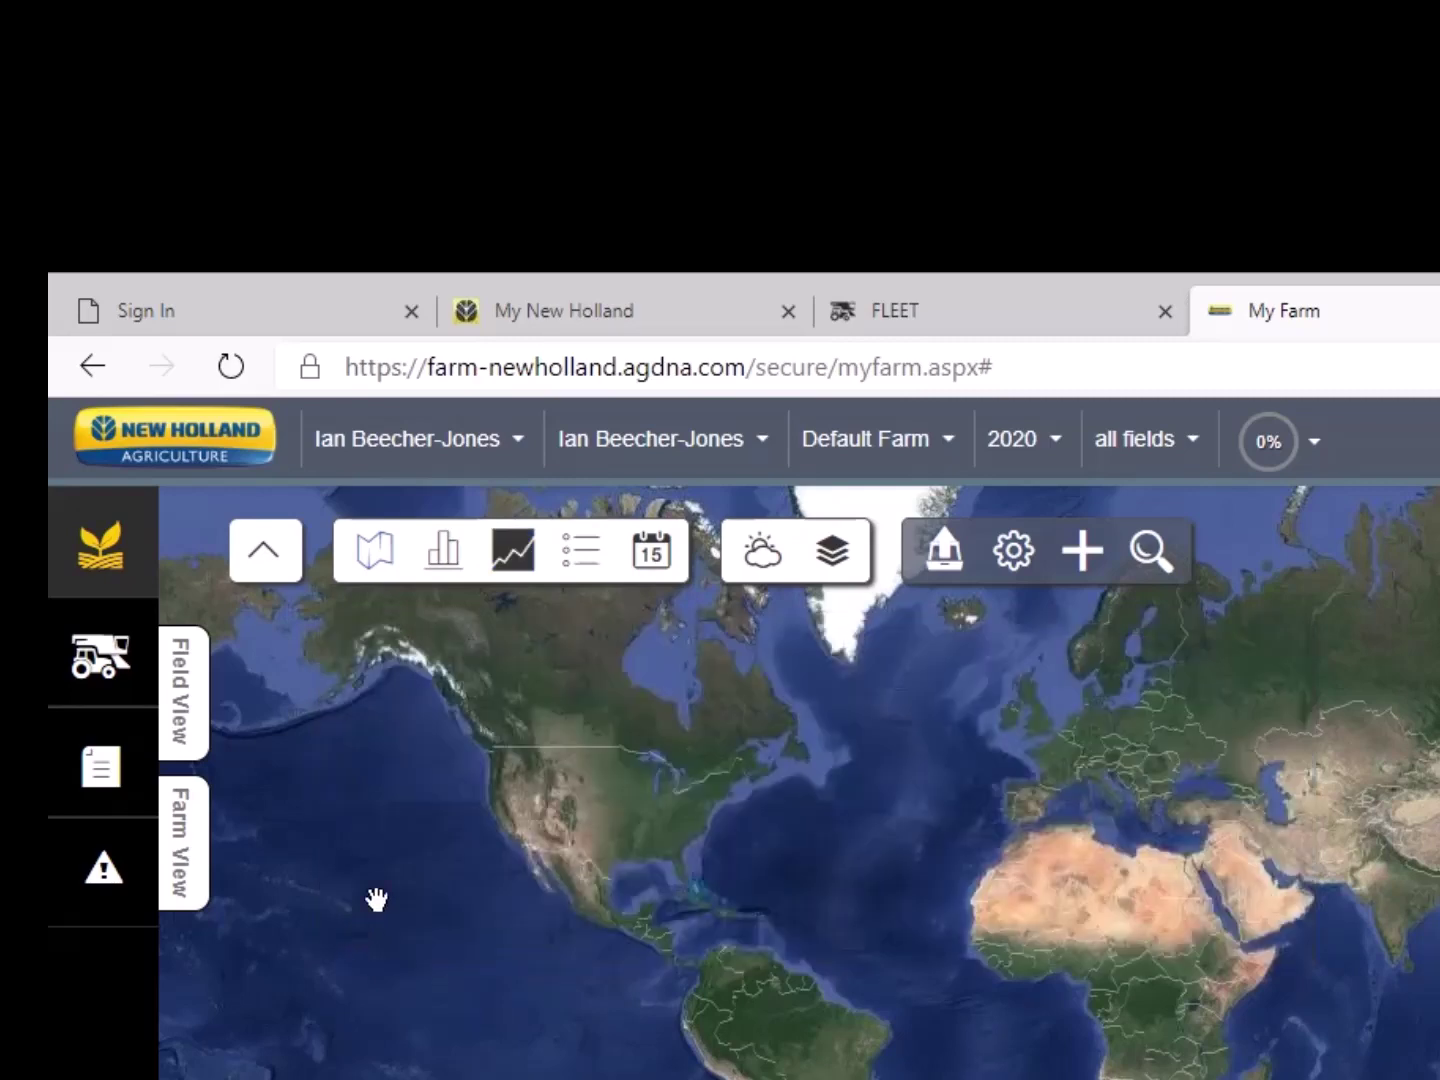
left_click(522, 571)
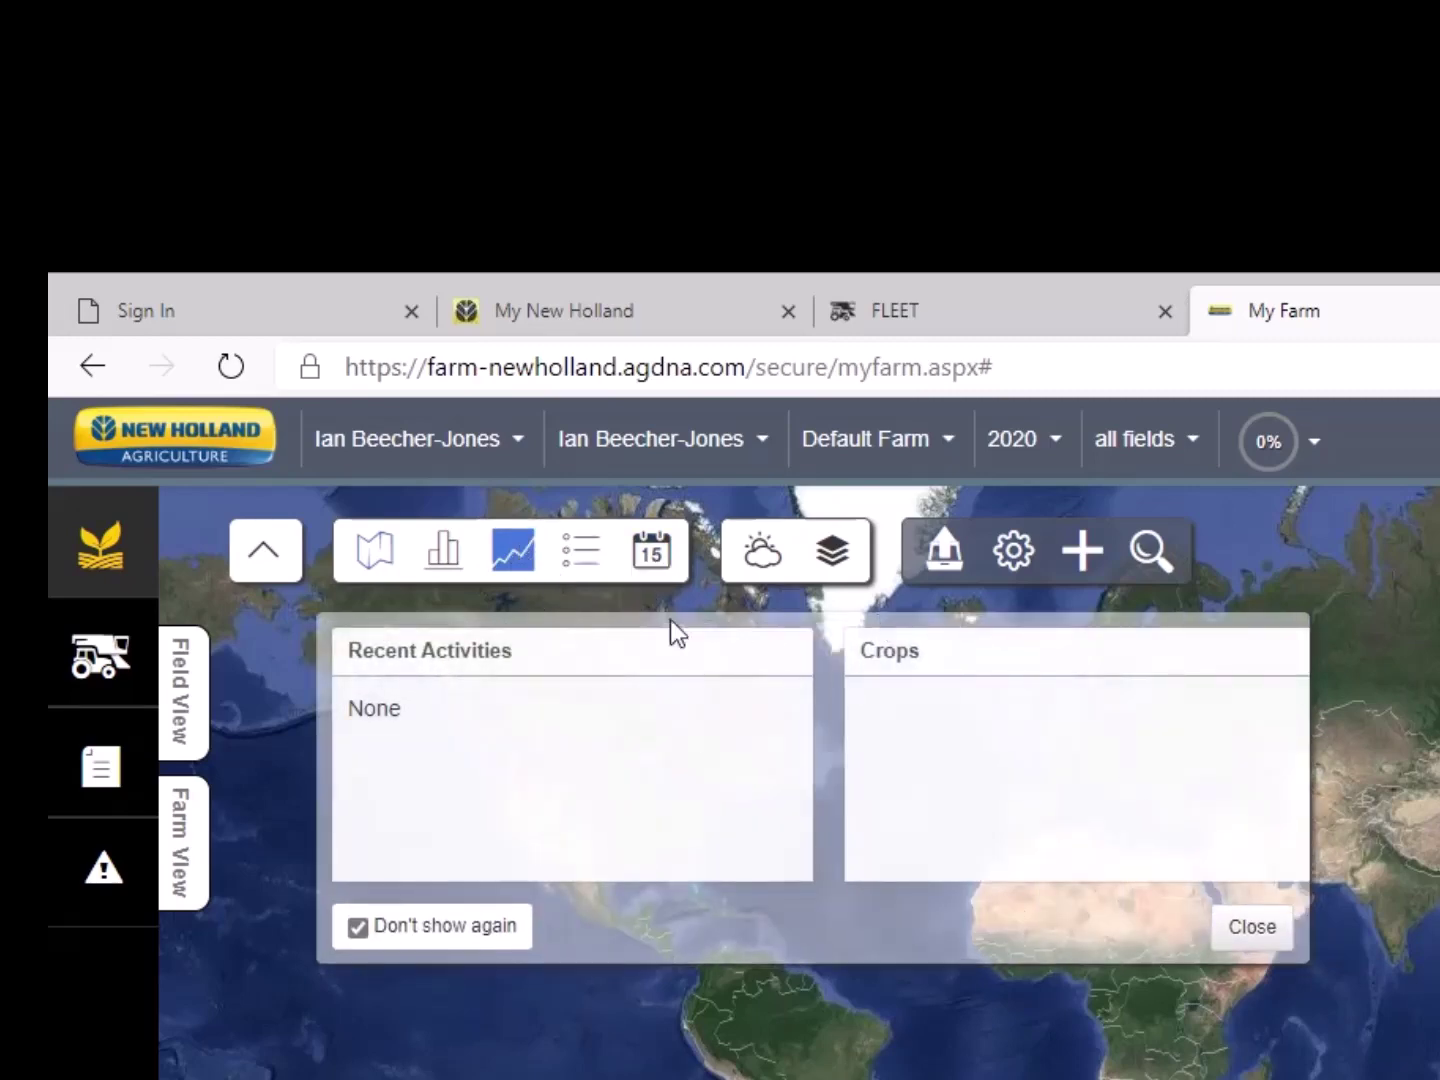
left_click(1252, 927)
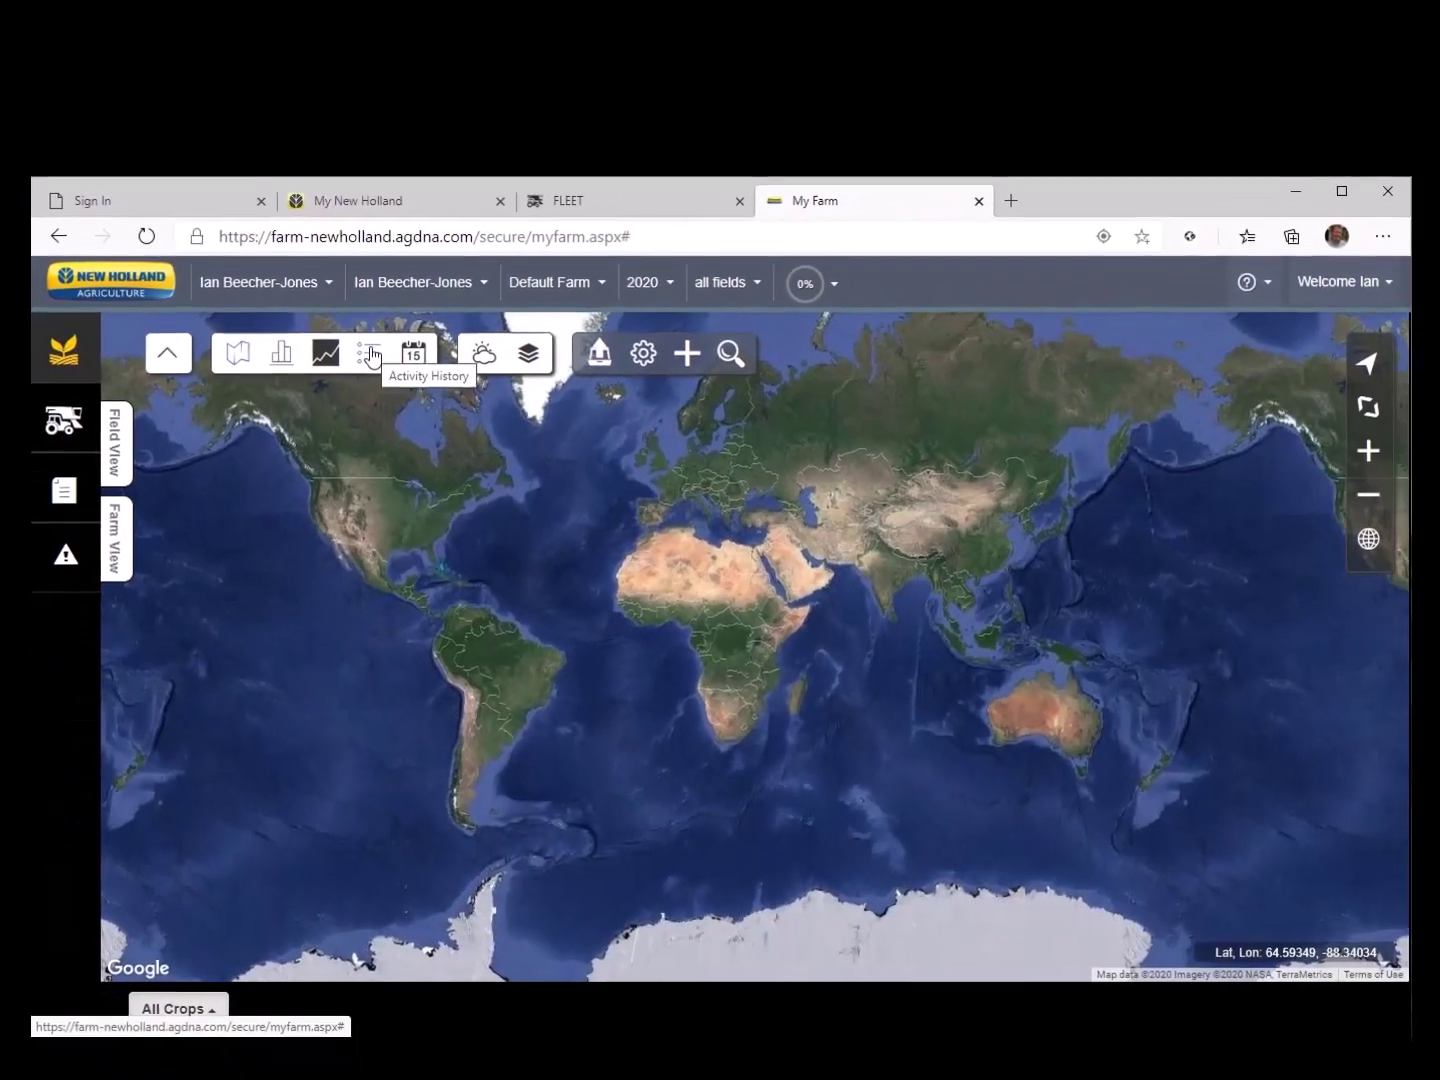
- Examine the Activity History and the History Calendar for all fields, closing each one
left_click(369, 354)
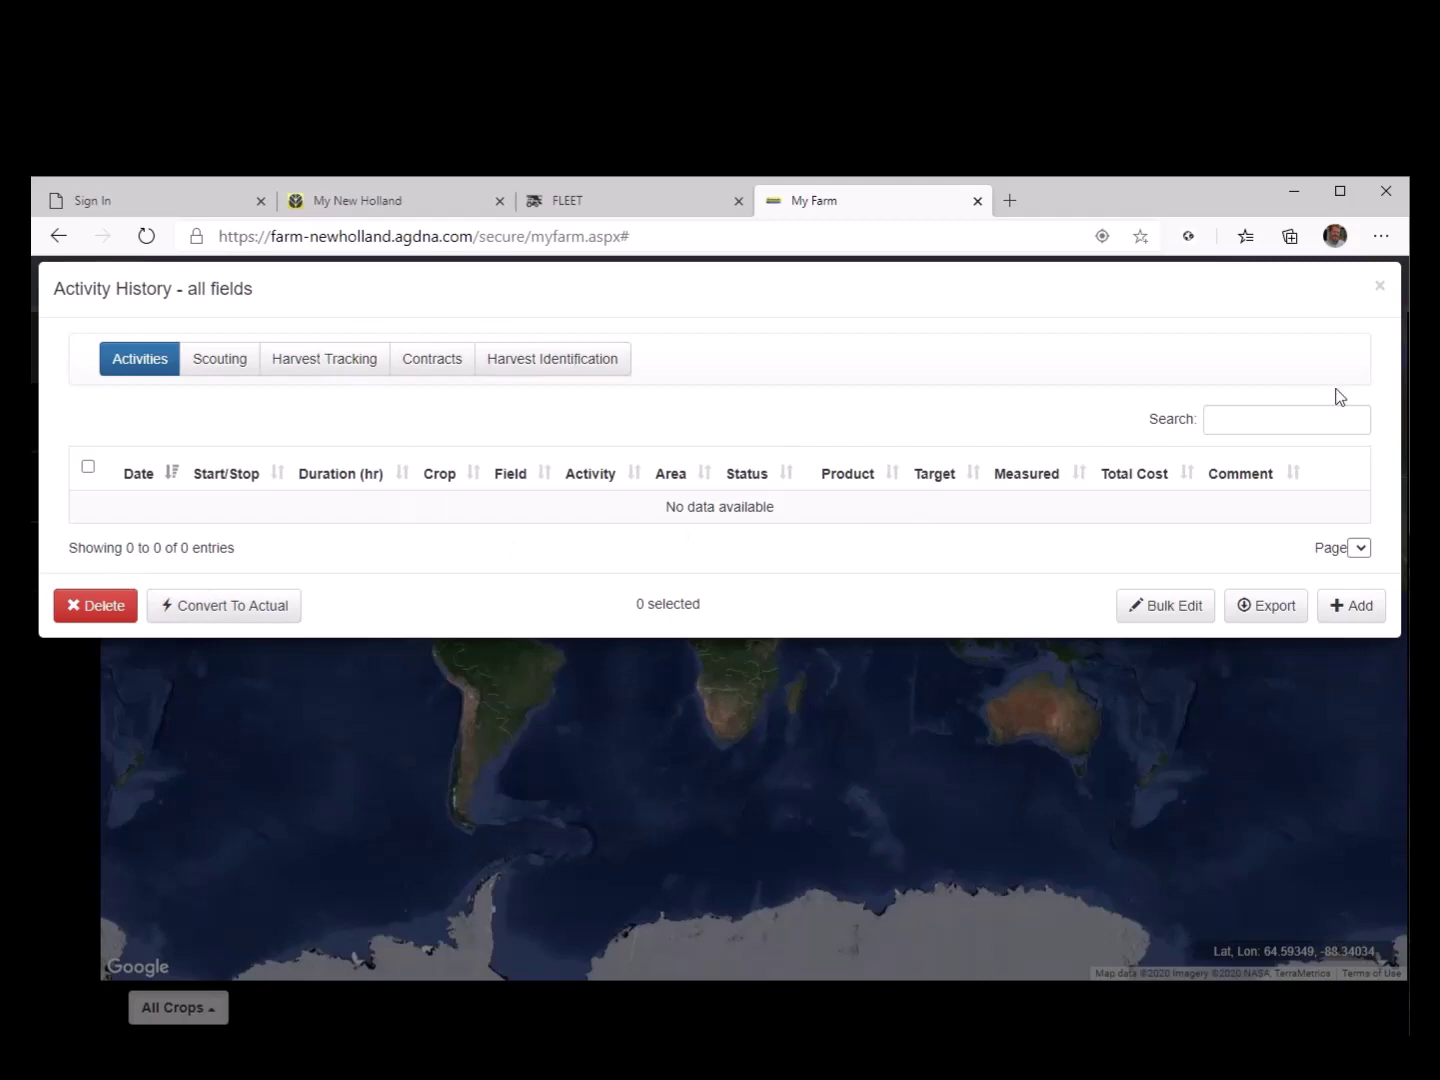
left_click(1382, 290)
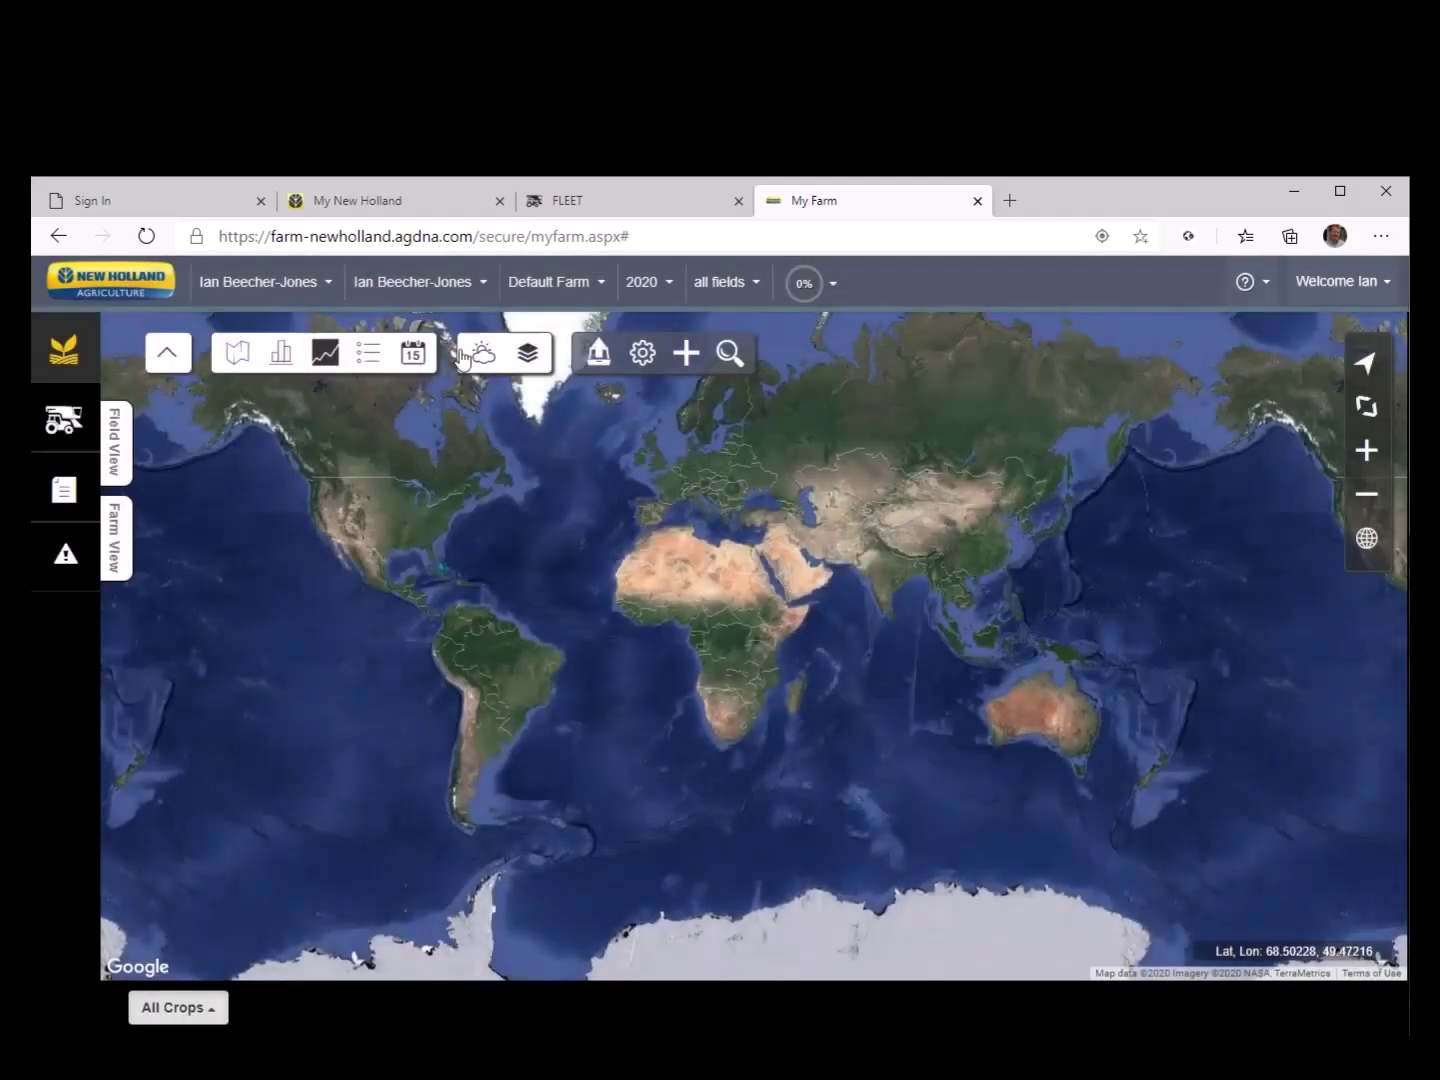
left_click(410, 355)
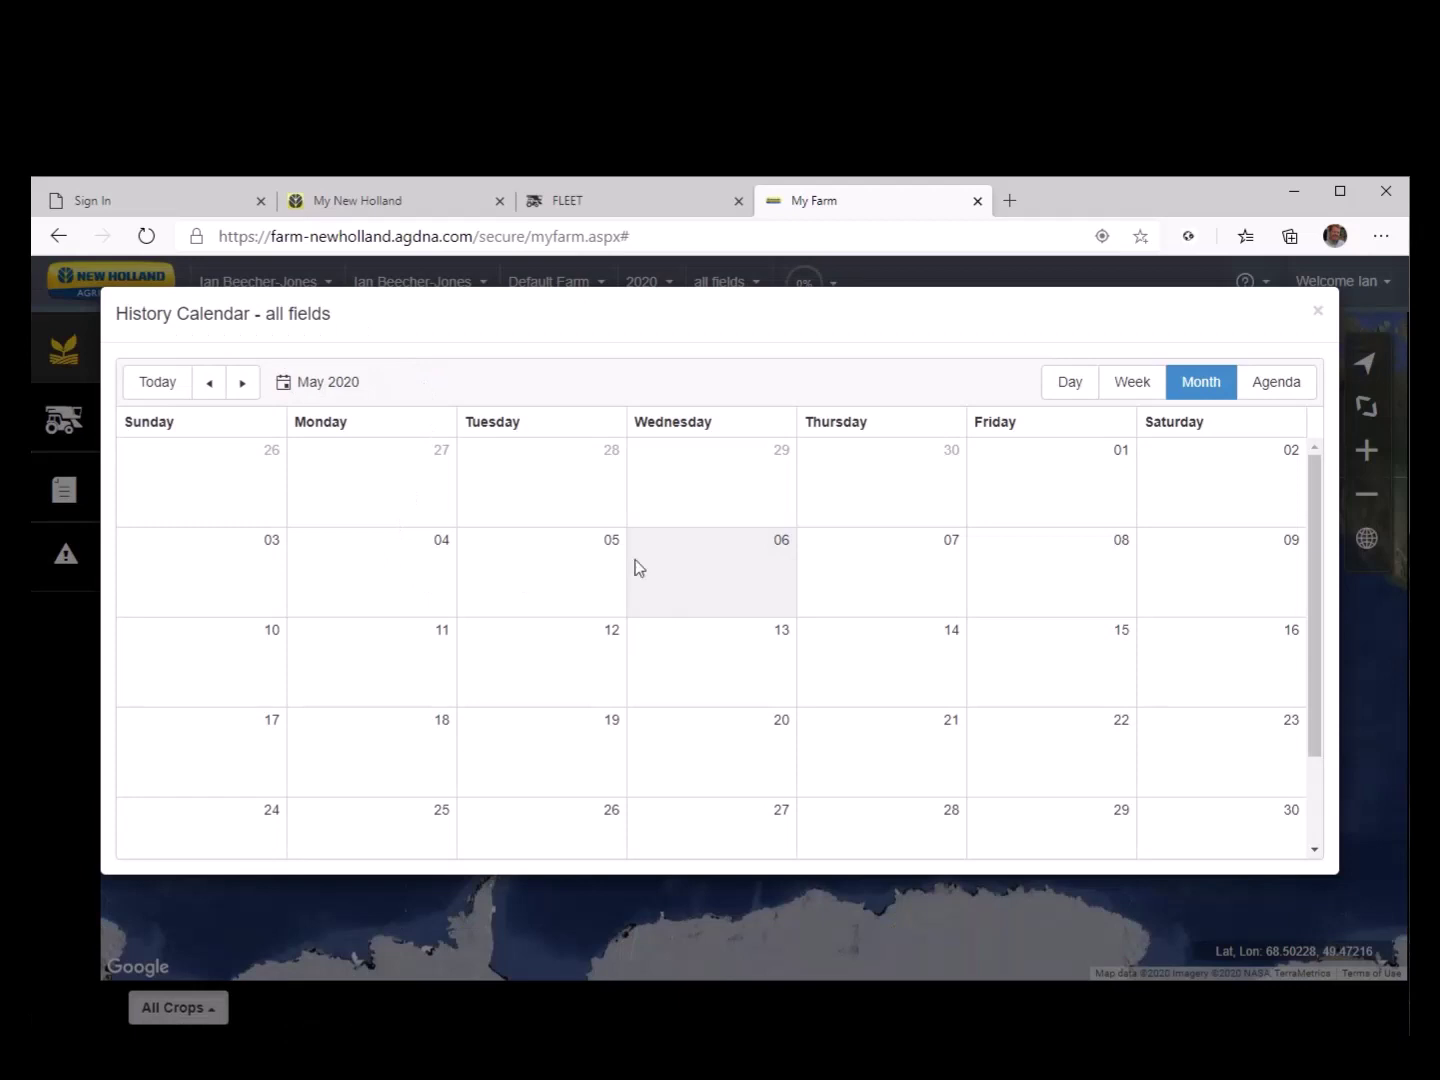
left_click(1317, 311)
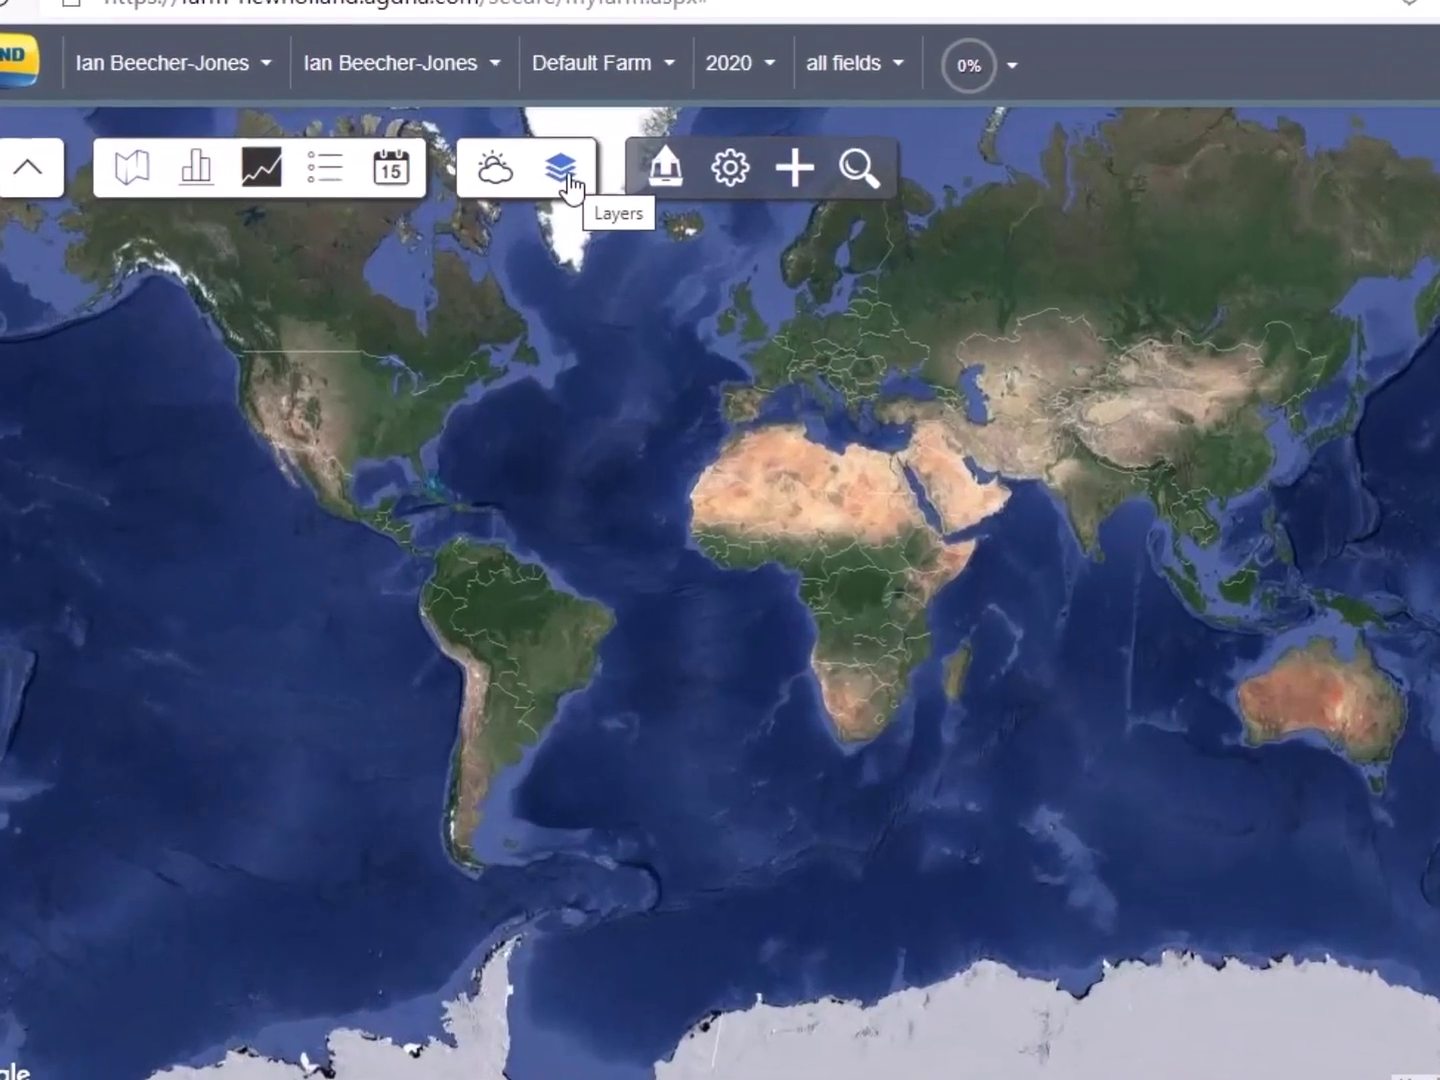
- Review the map layer options for fields and equipment, then view and close the Default Farm summary
left_click(565, 180)
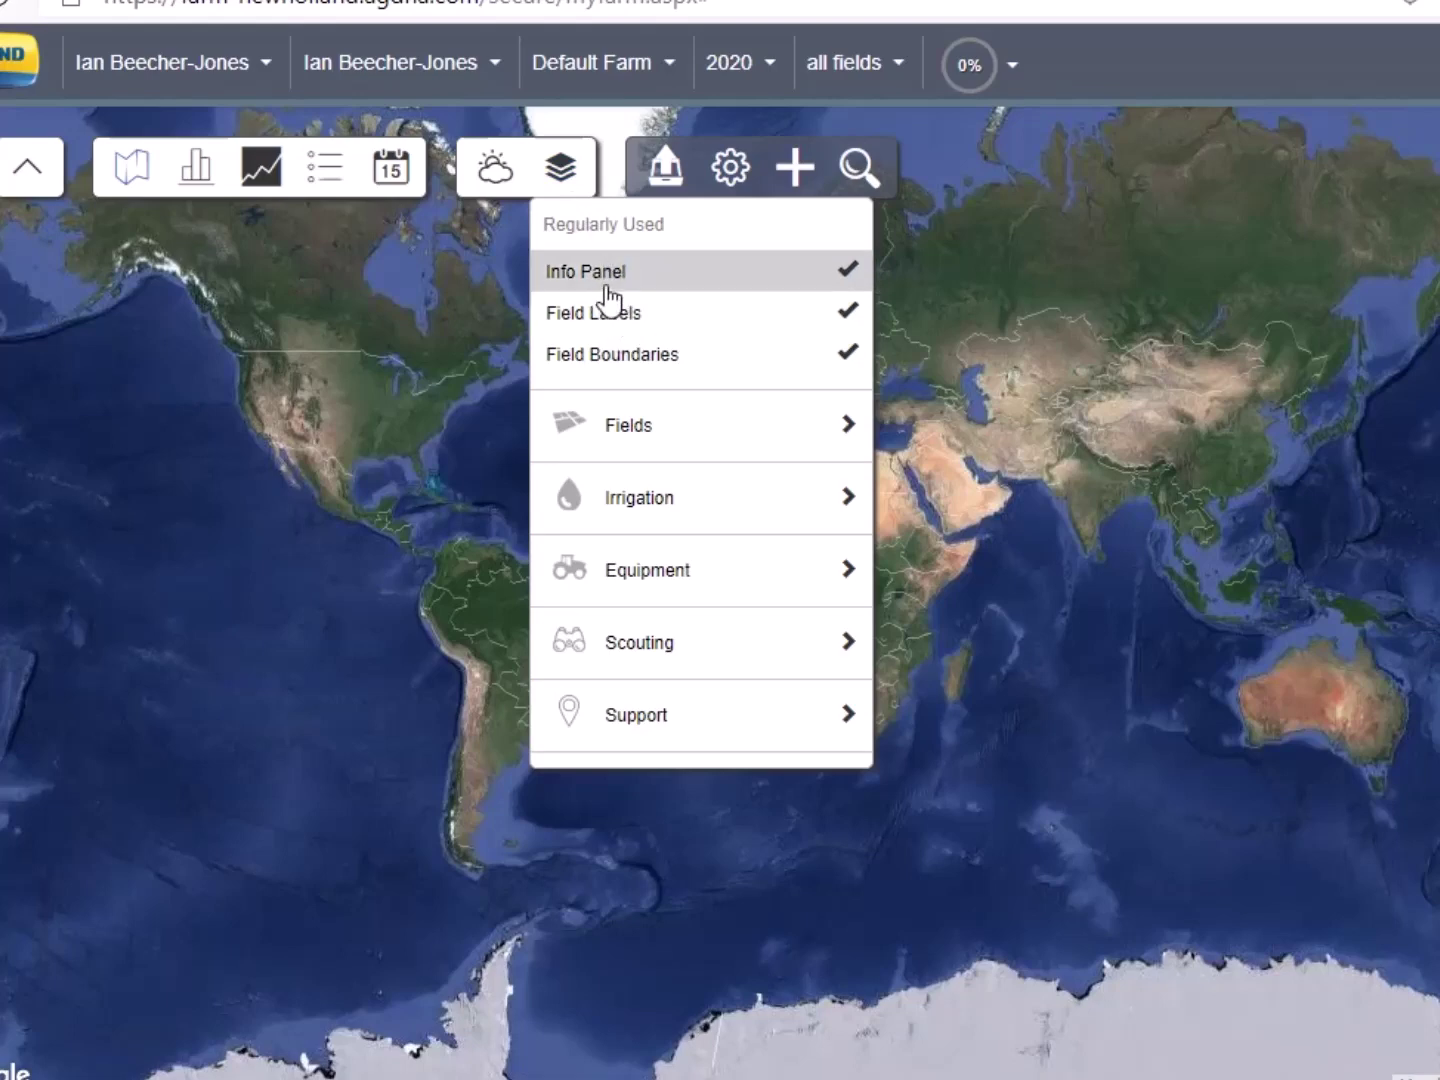
mouse_move(651, 446)
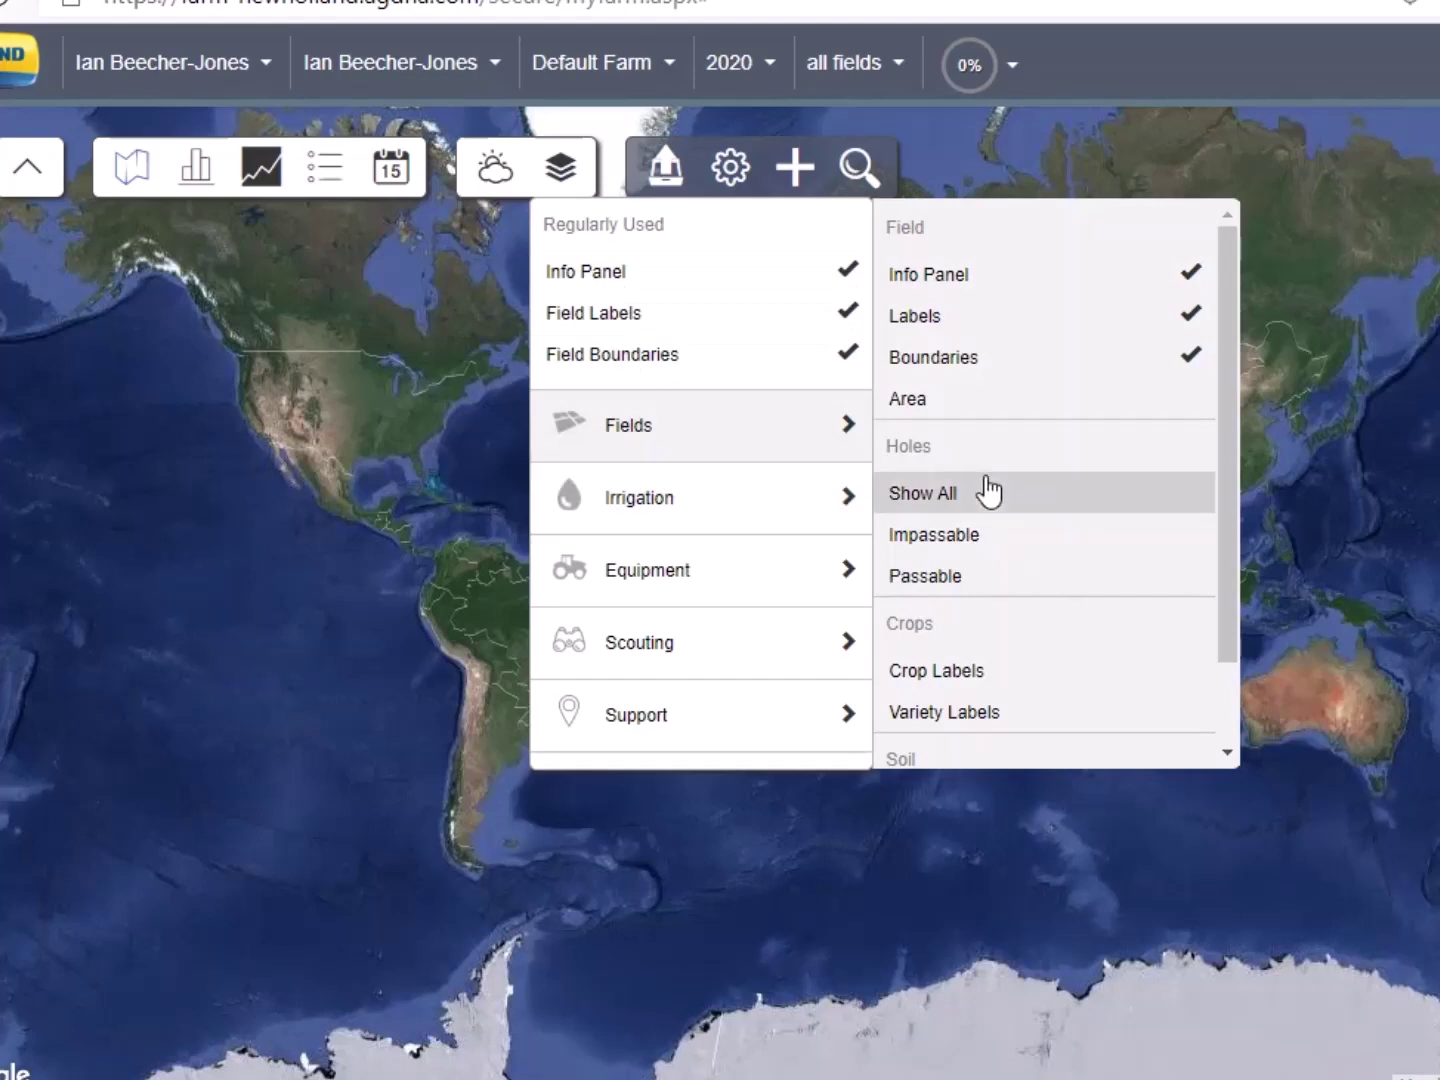
scroll(988, 491, "down", 1)
scroll(976, 600, "up", 1)
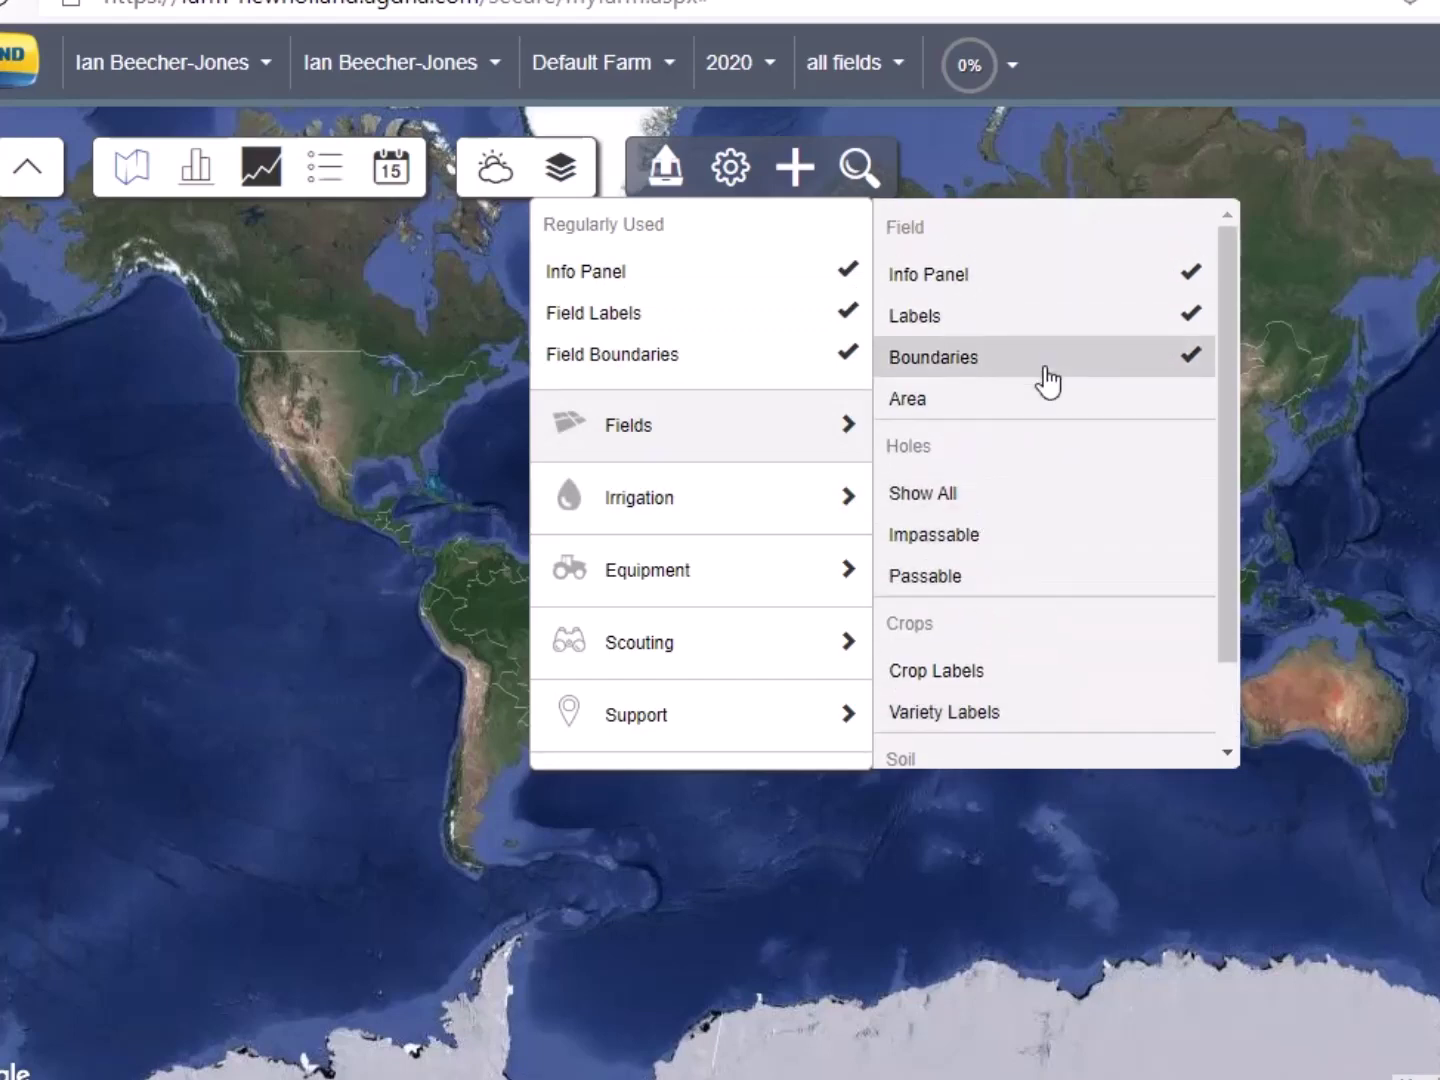
scroll(1005, 607, "down", 1)
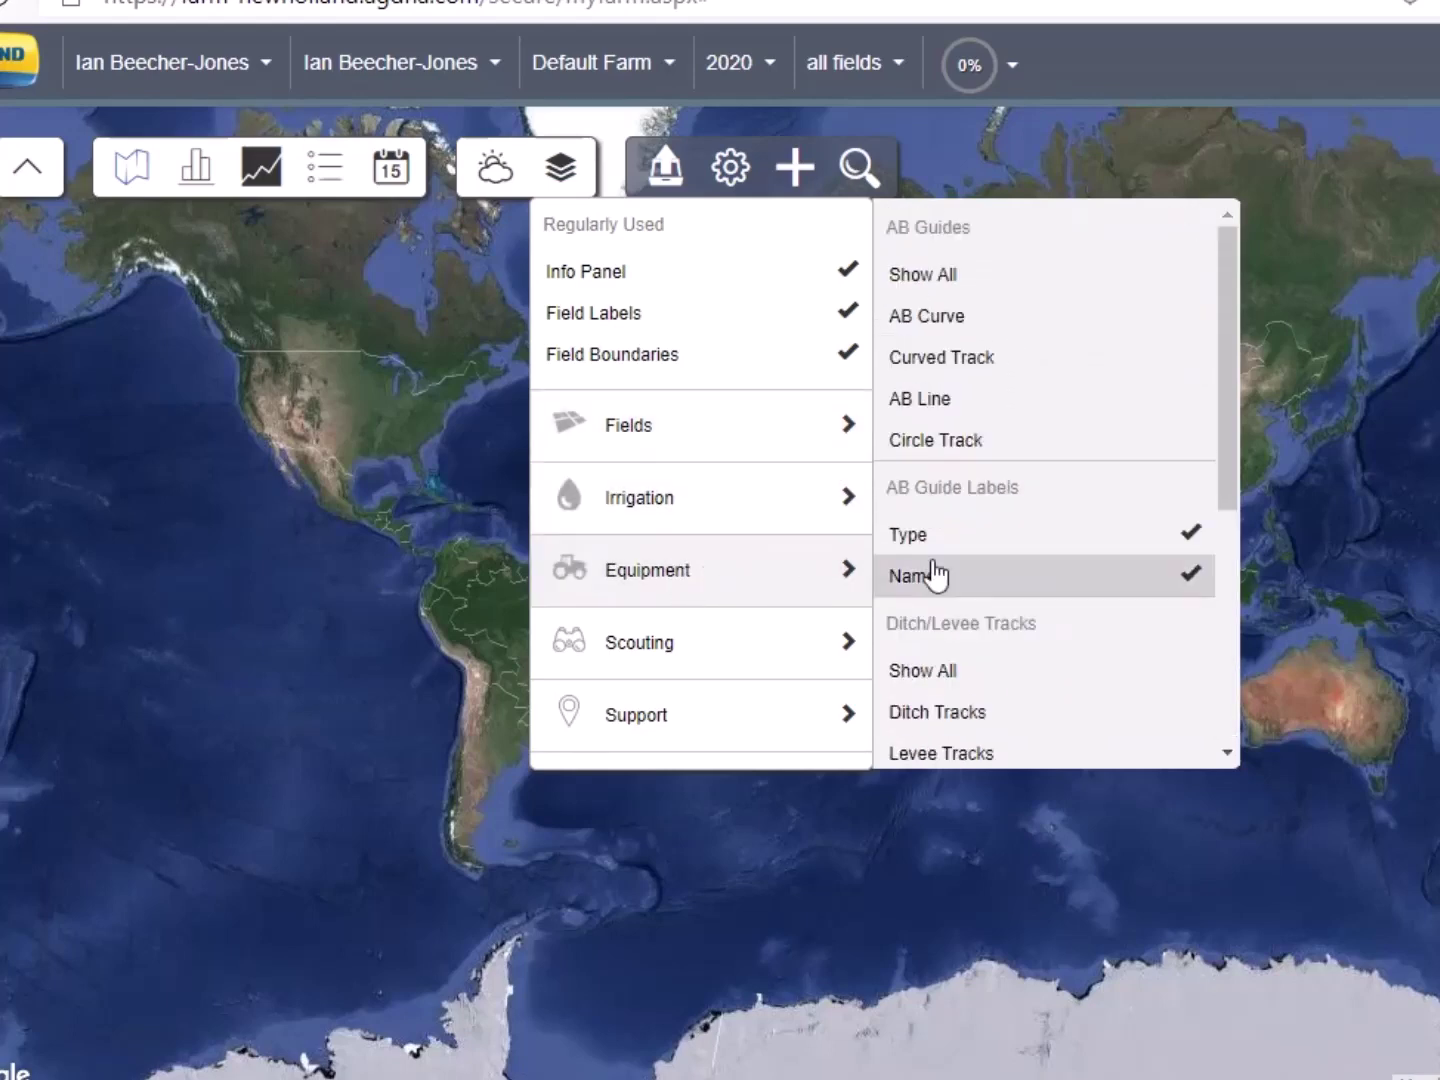
scroll(1011, 589, "down", 3)
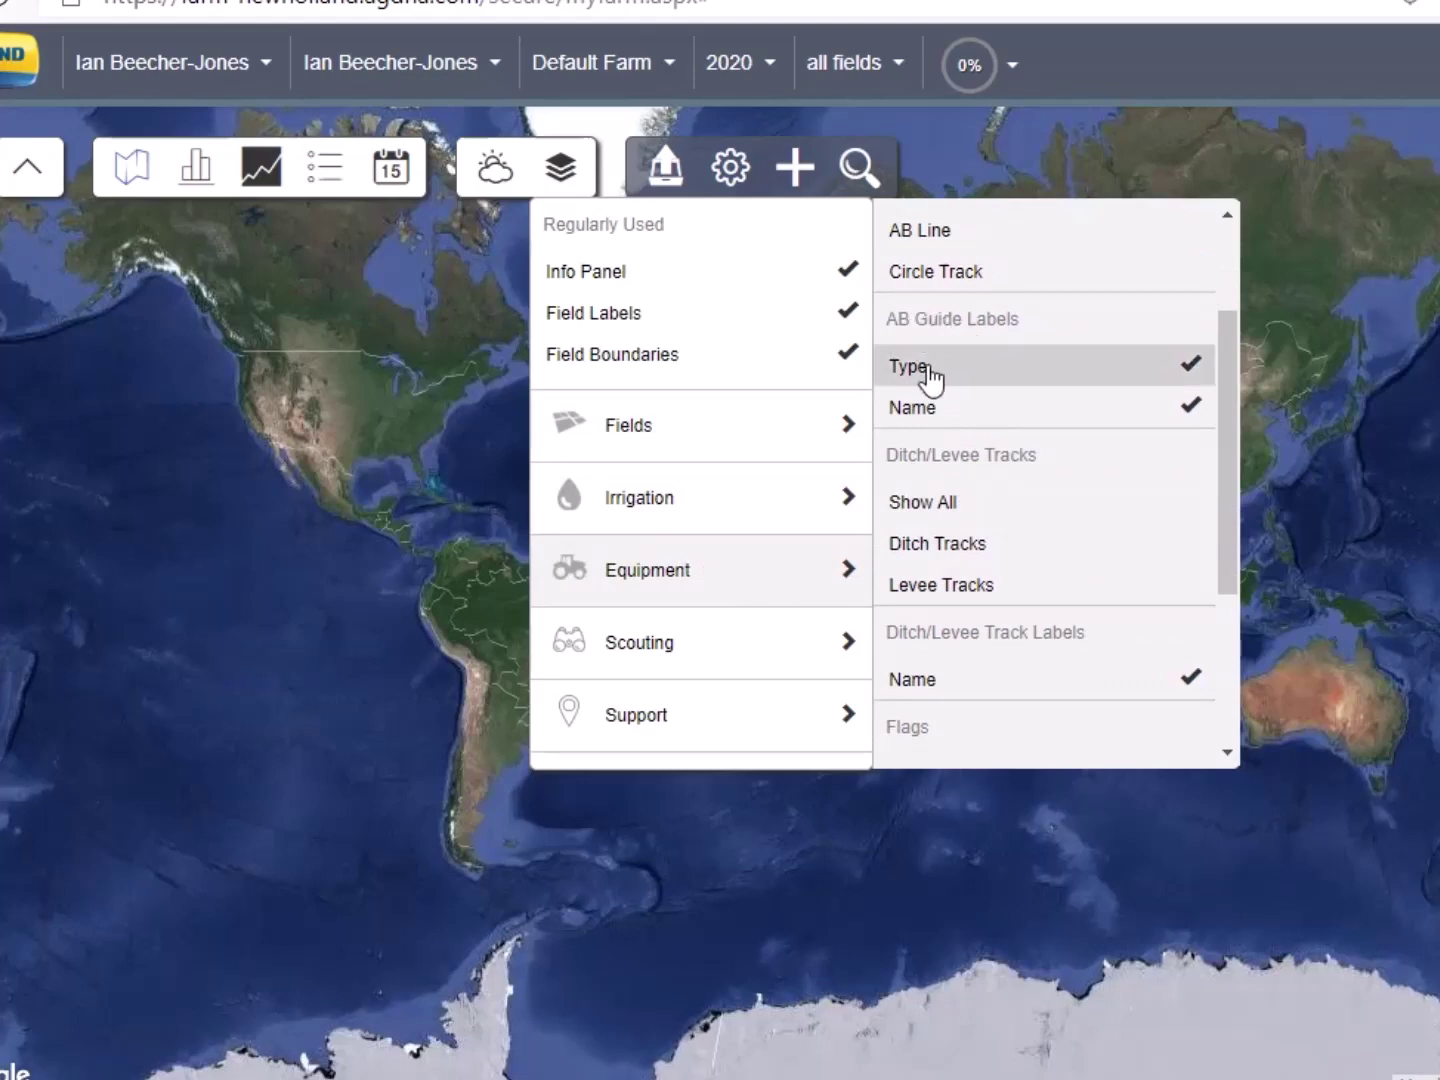
left_click(1191, 367)
scroll(1098, 485, "up", 2)
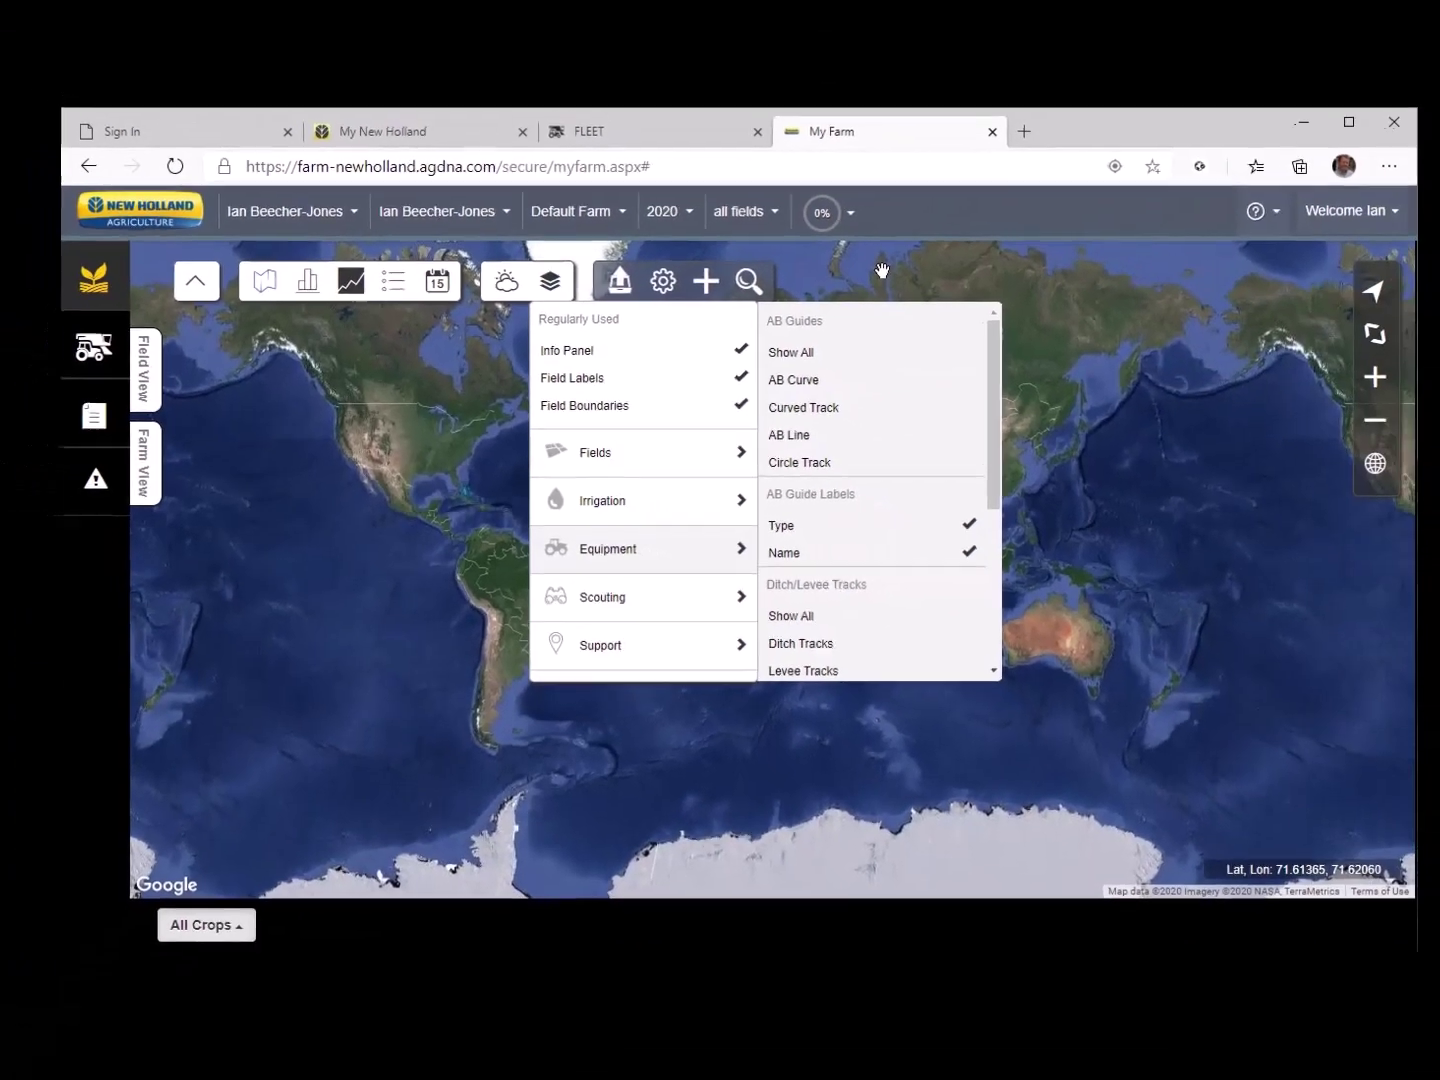
left_click(653, 176)
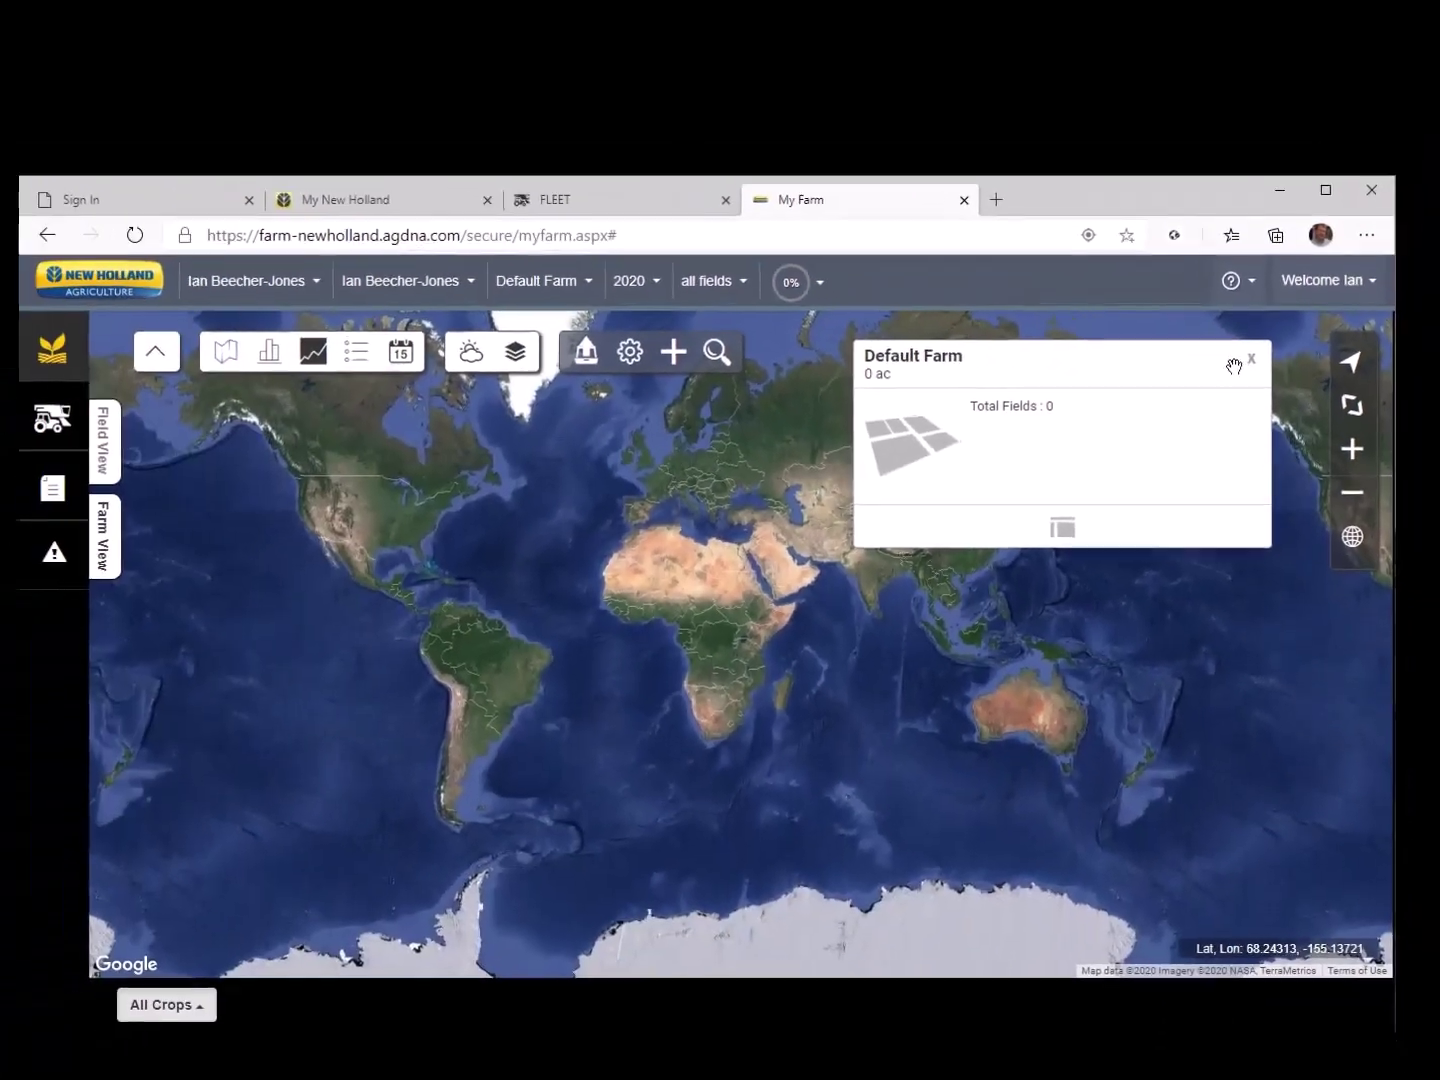
left_click(1251, 361)
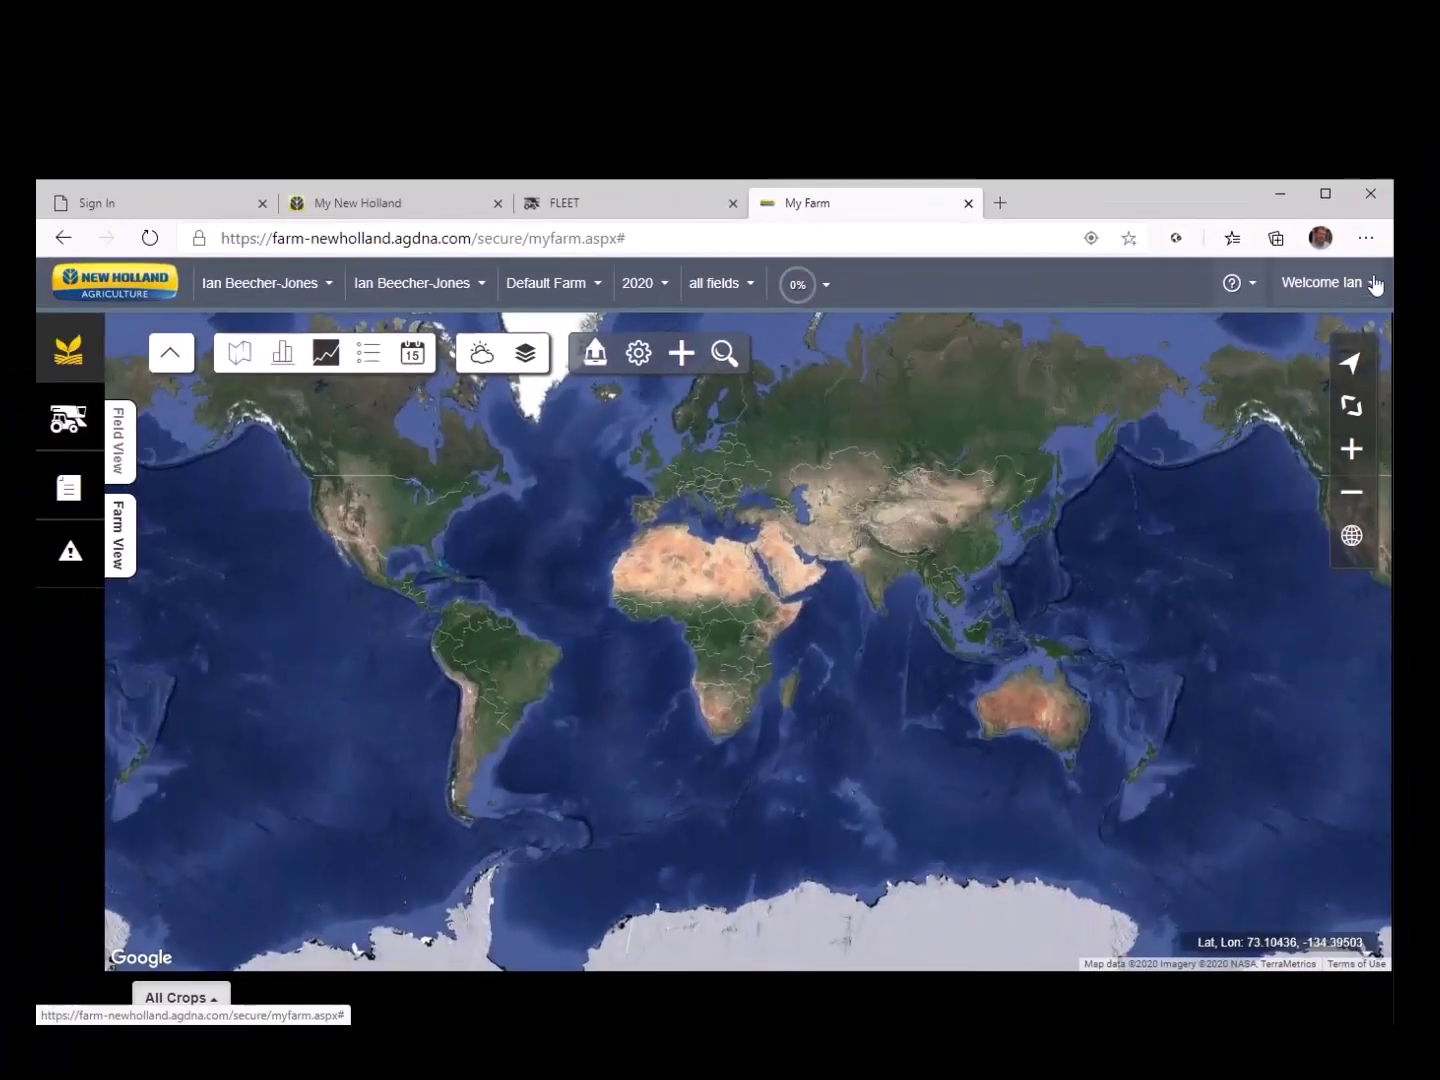
- Open My Settings and set the account's state to Oxfordshire, England
left_click(1374, 285)
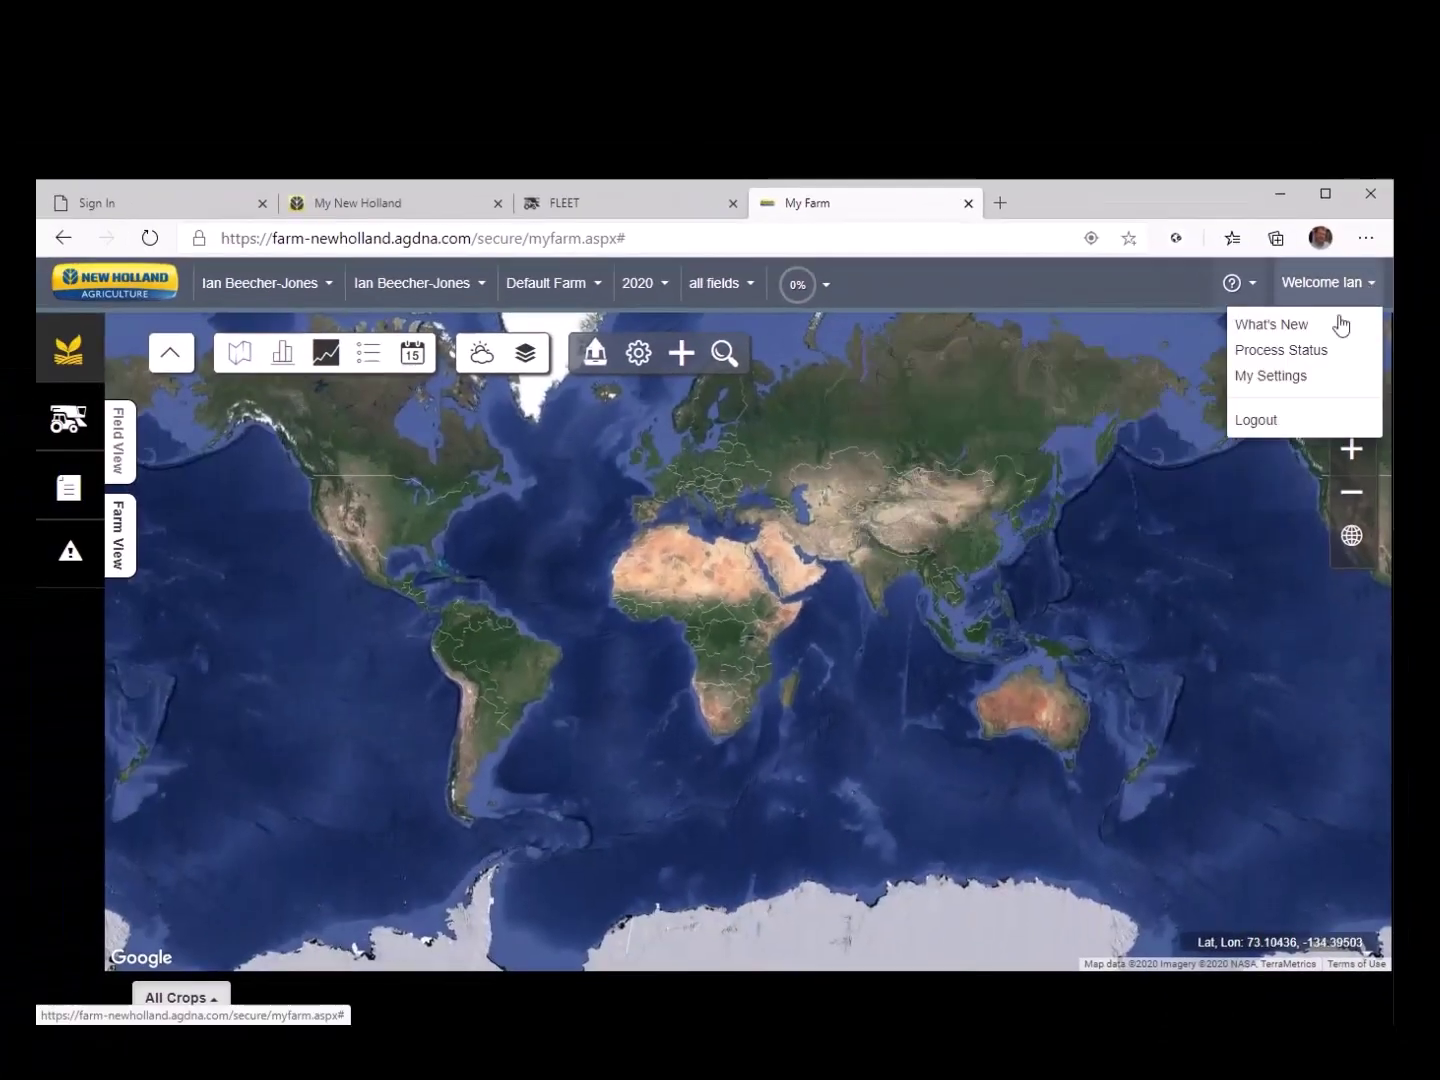
left_click(1275, 374)
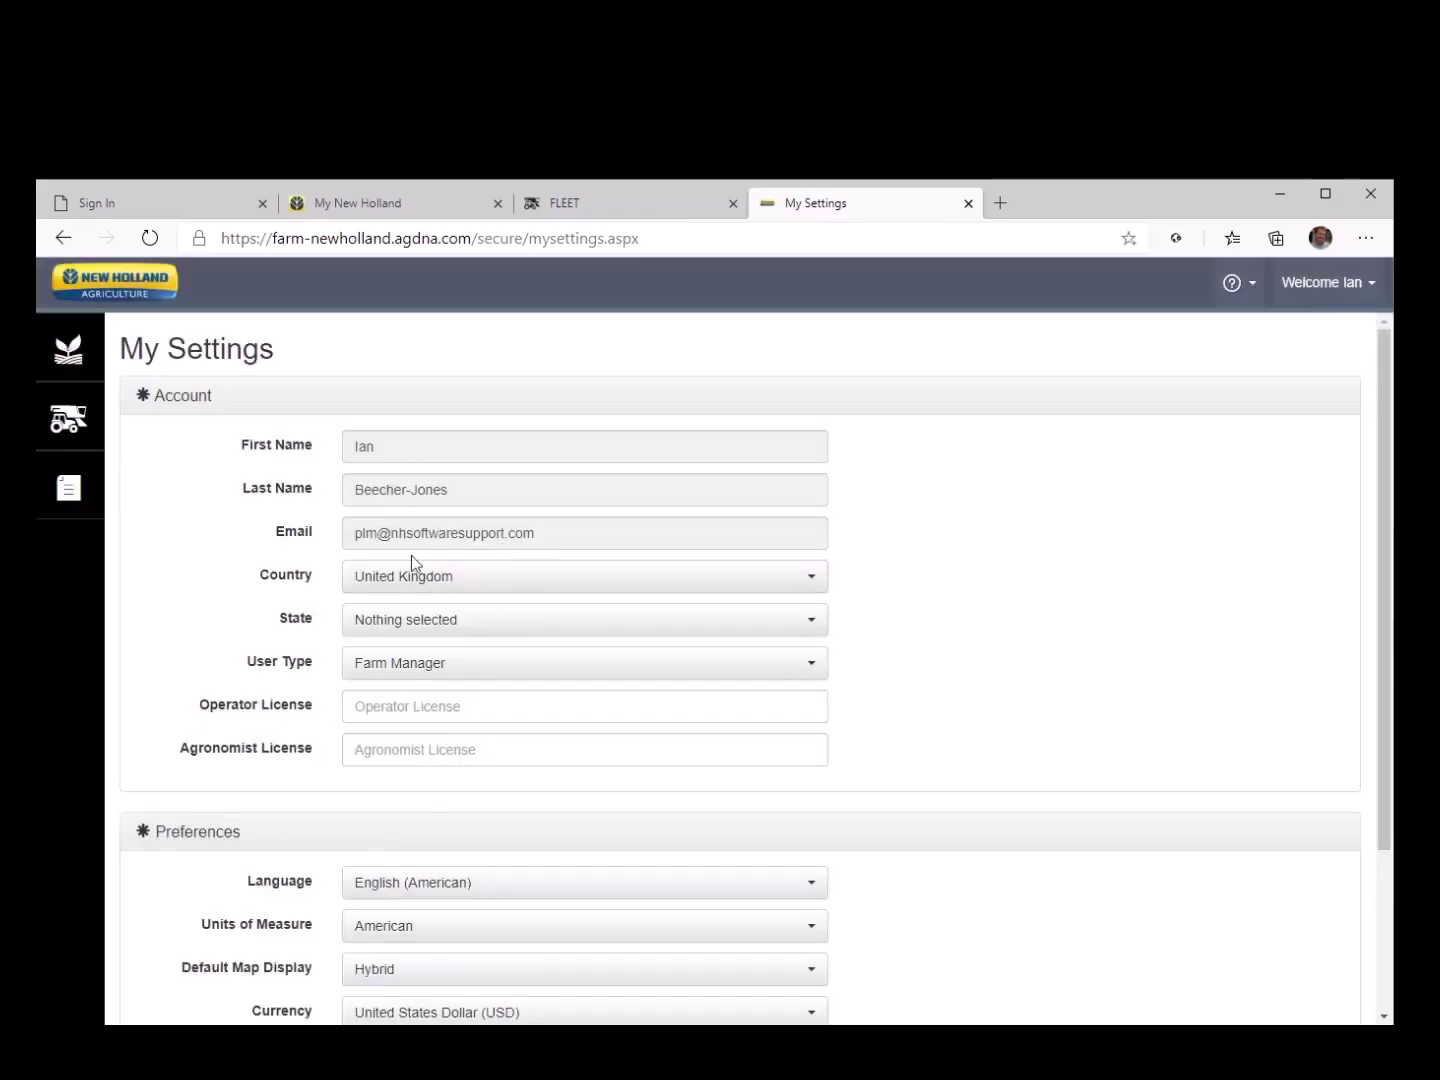
left_click(411, 636)
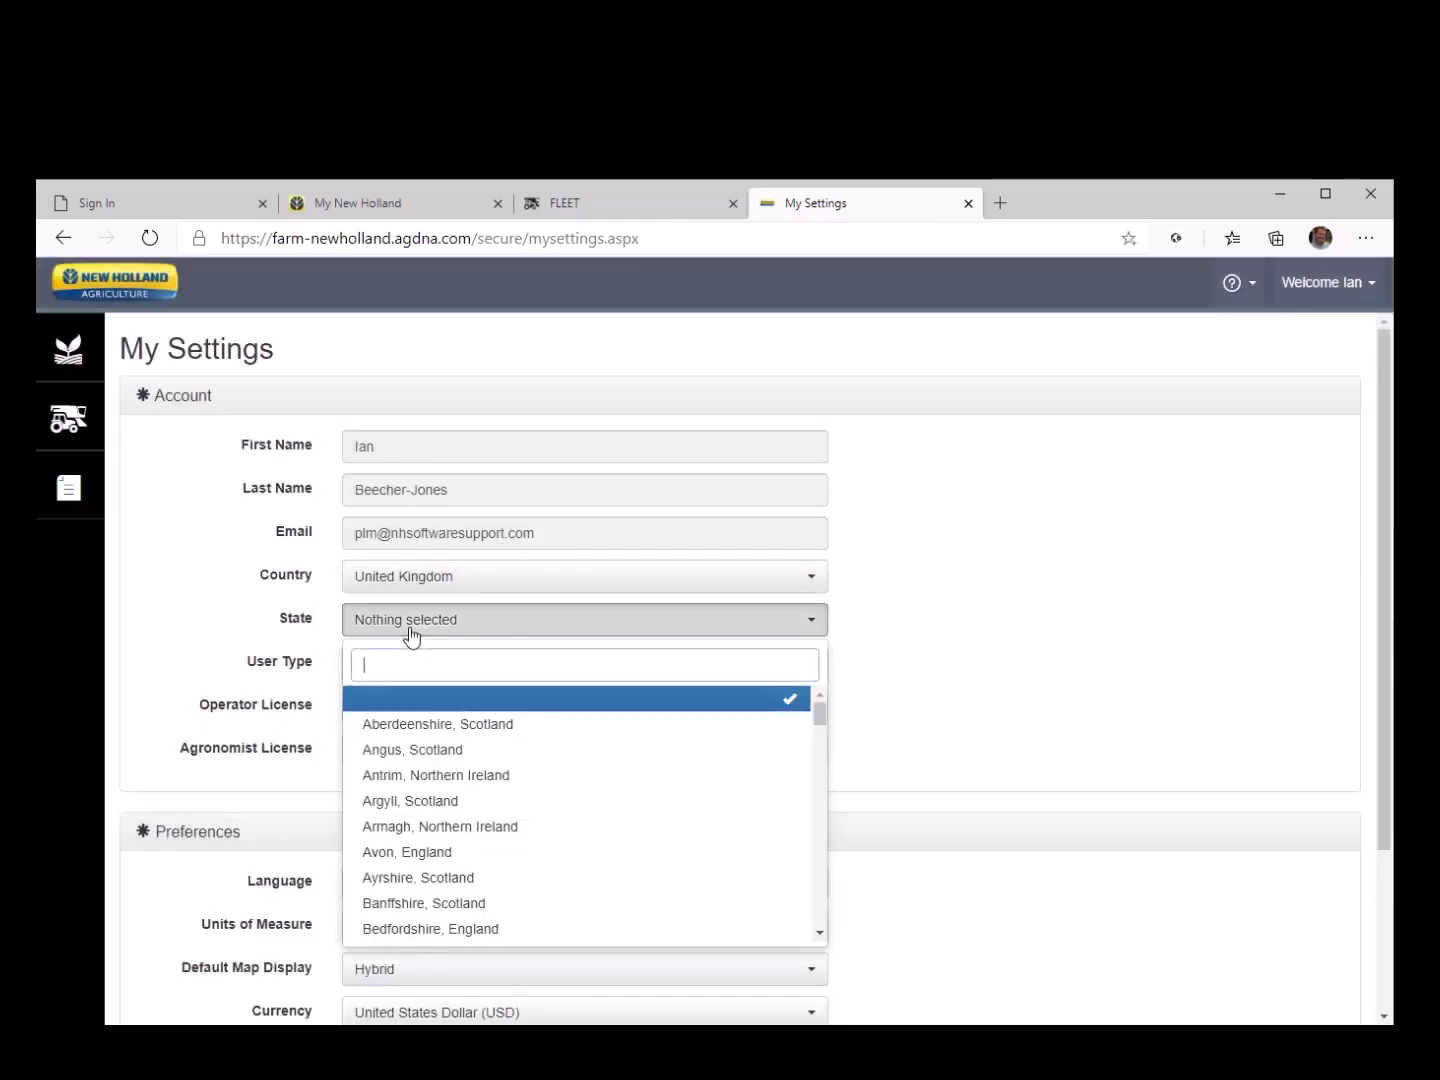
type("ox")
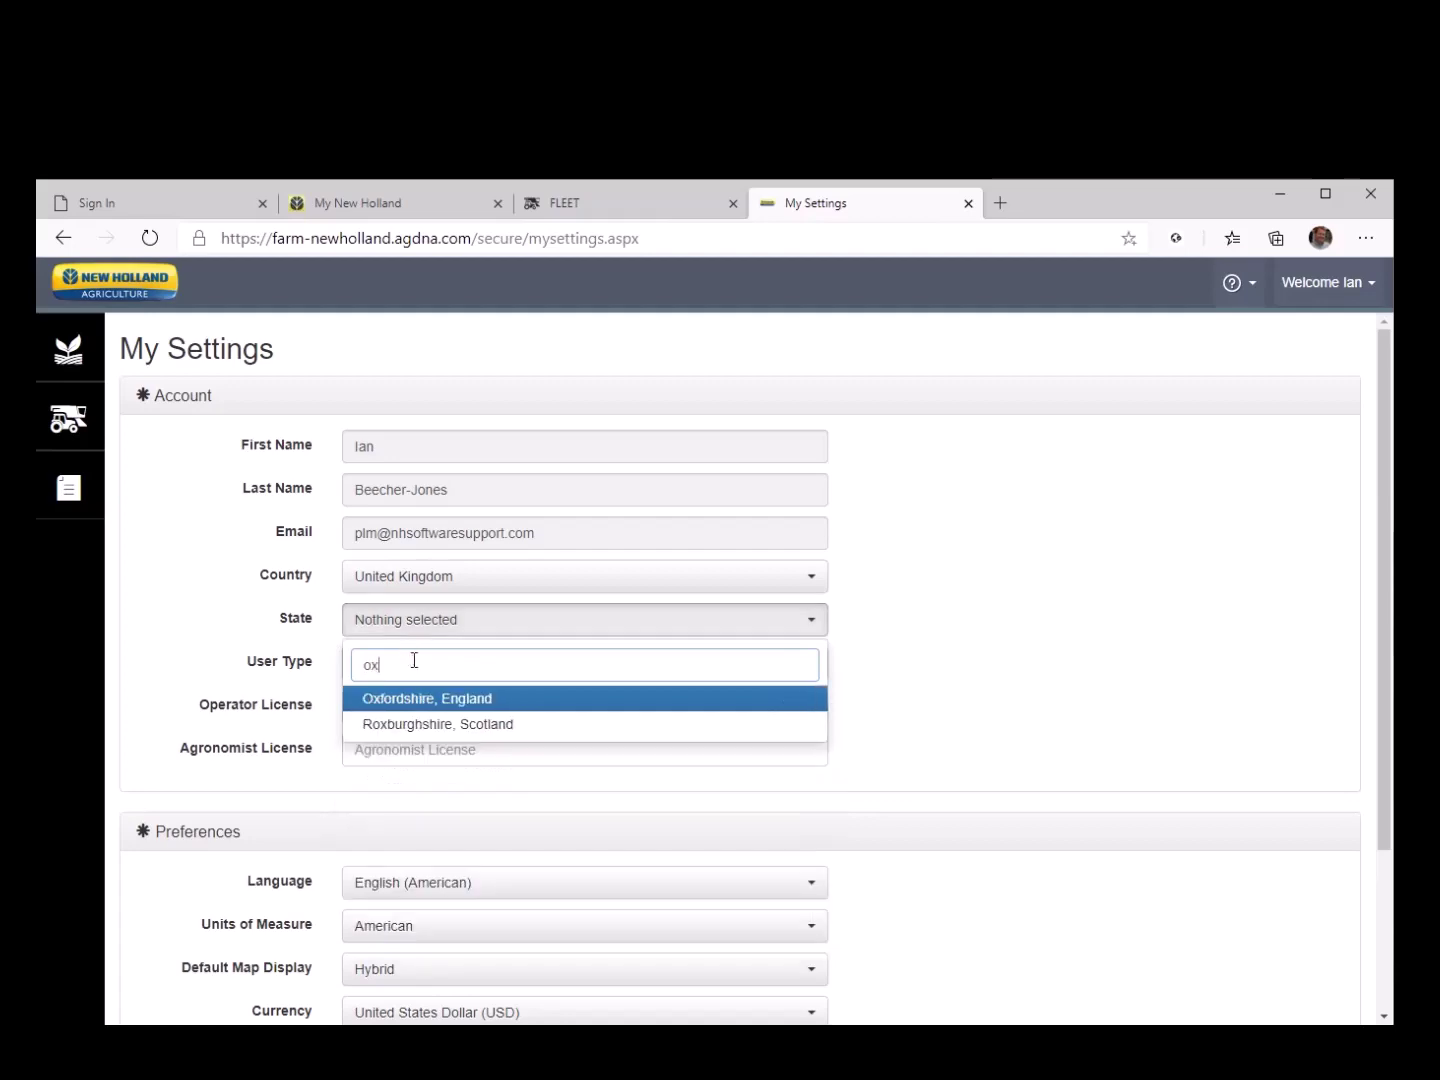
left_click(424, 700)
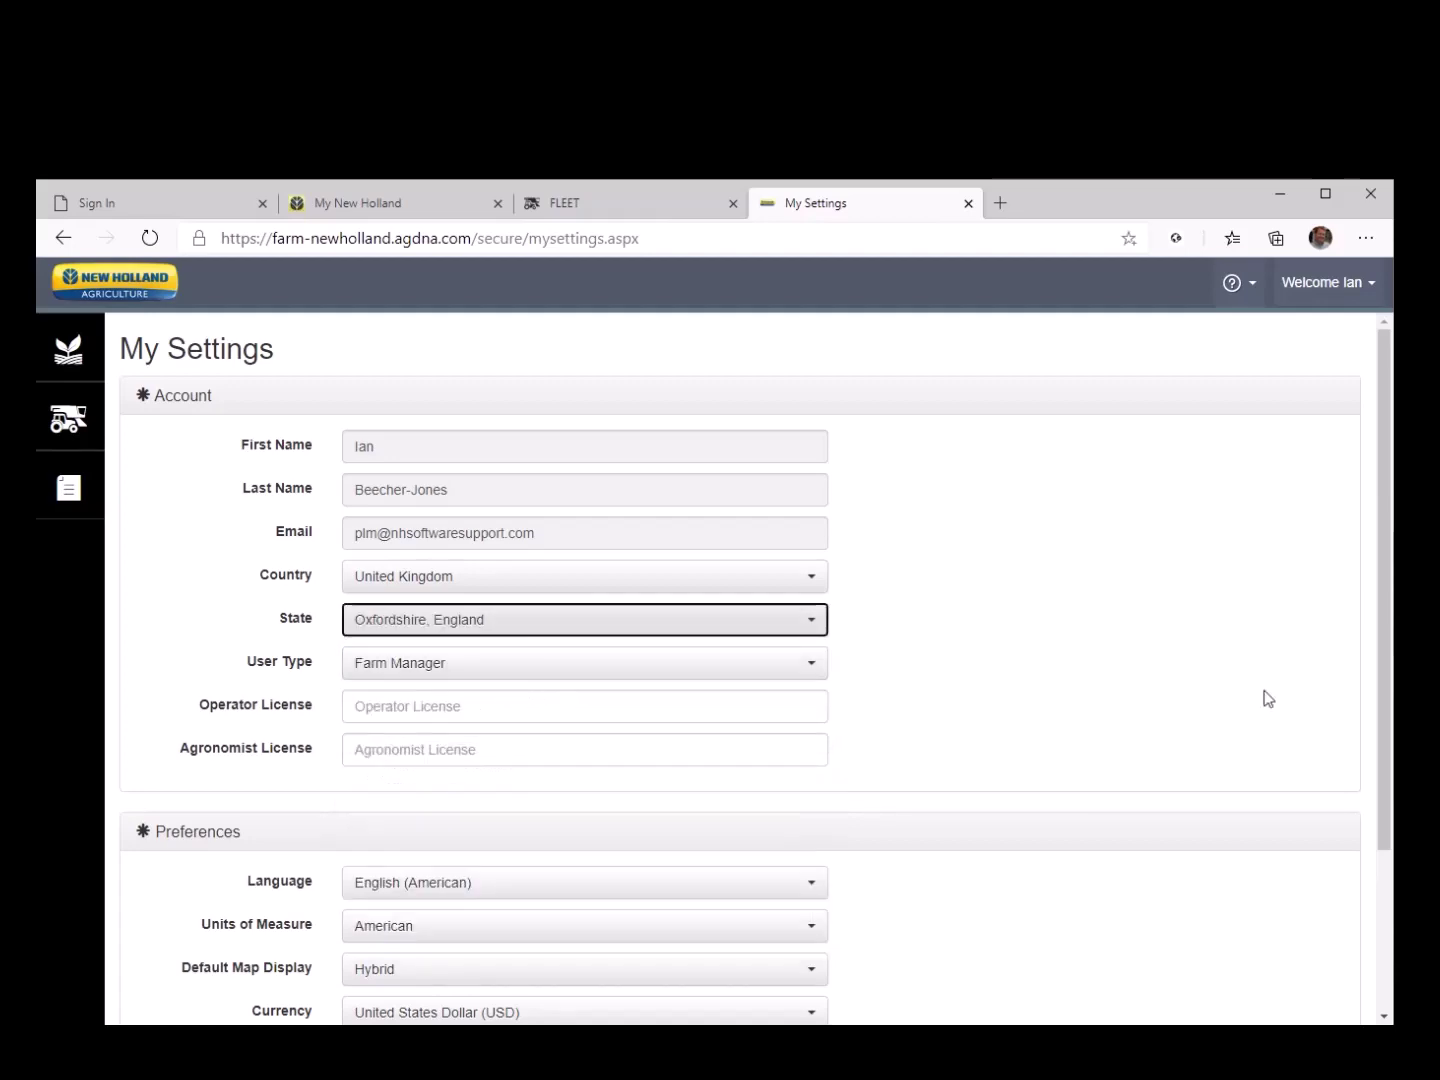
- Set the units of measure in the preferences to Metric
scroll(1222, 707, "down", 2)
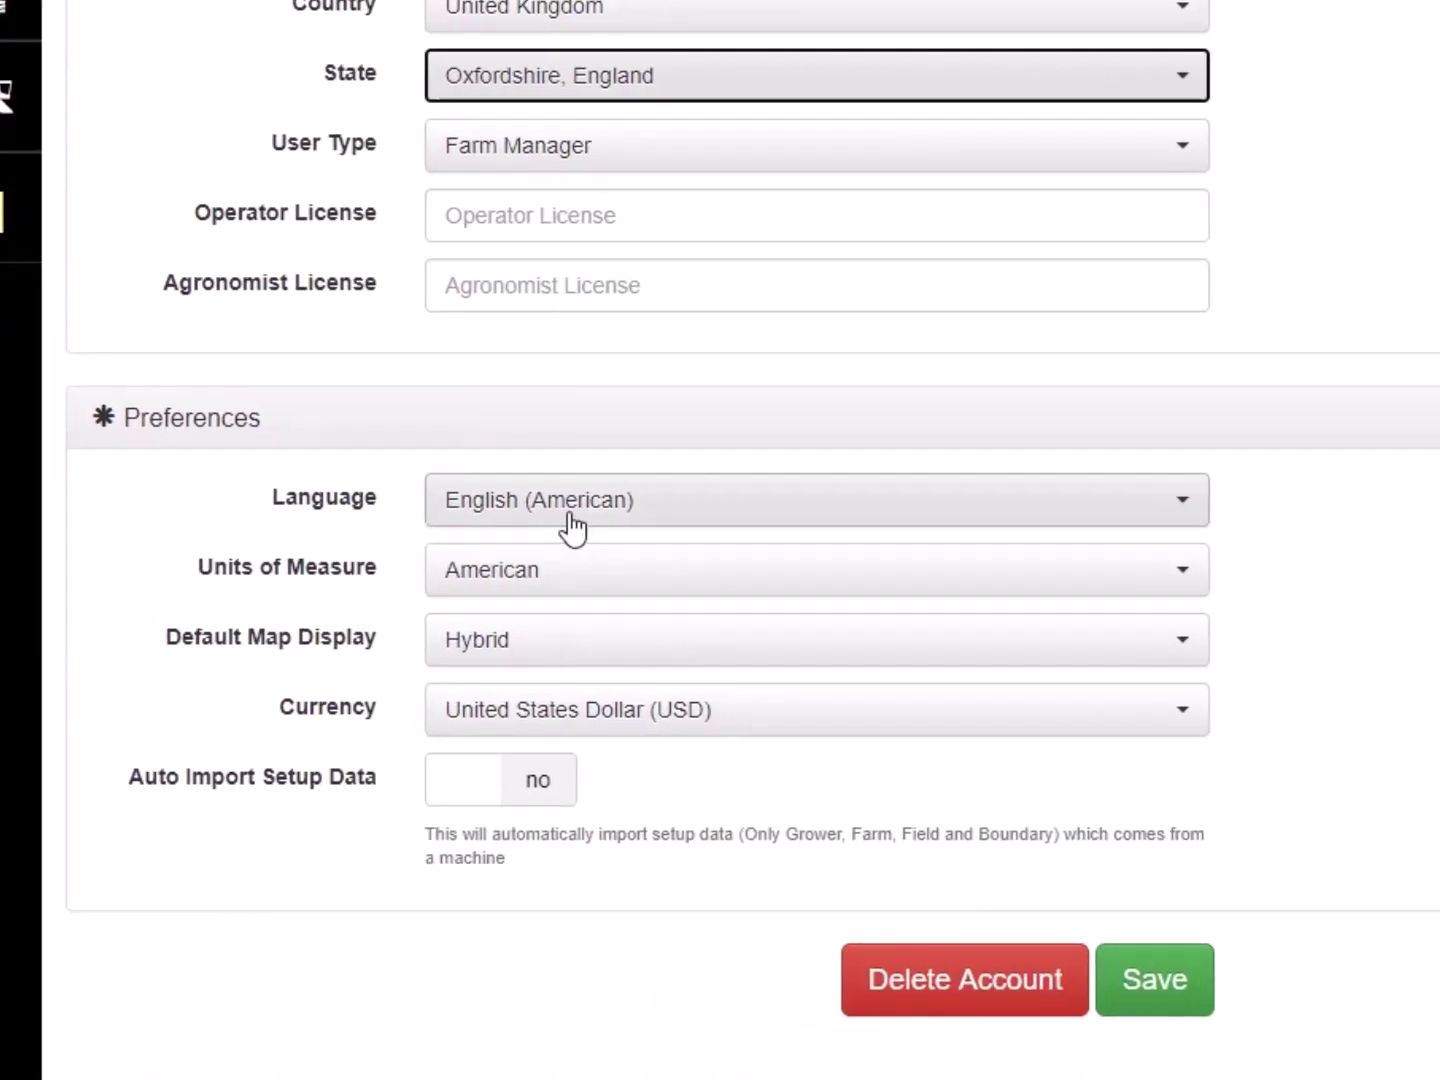
left_click(565, 576)
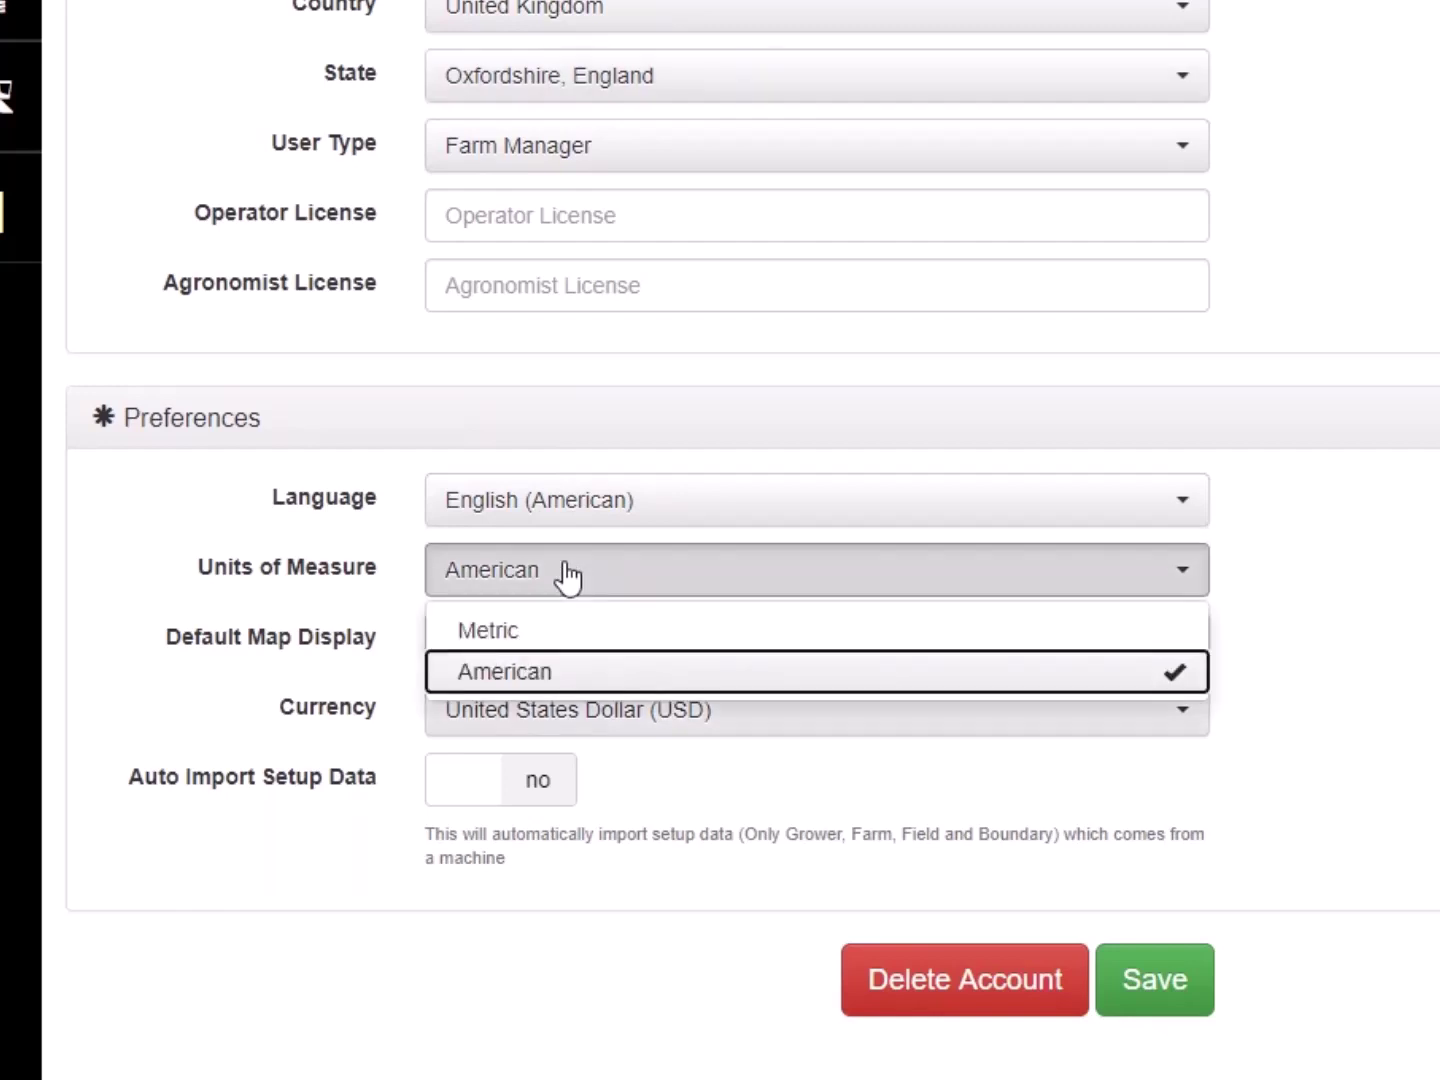
left_click(491, 645)
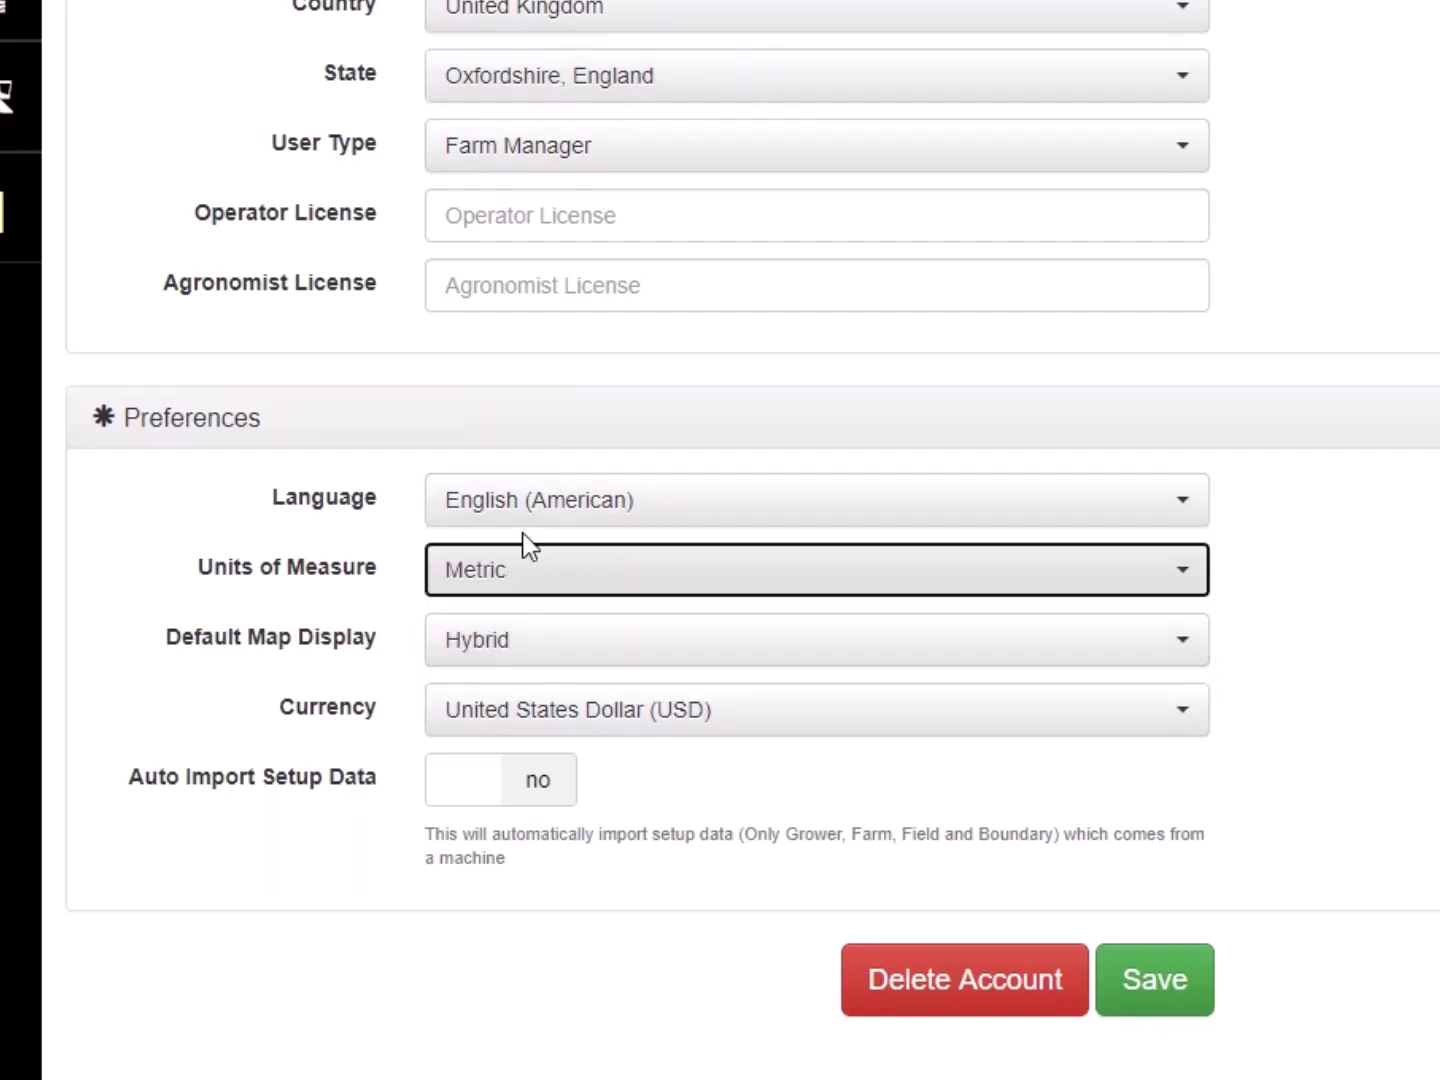
- Set the preferences currency to Pound Sterling (GBP) and save the settings
left_click(575, 733)
type("gb")
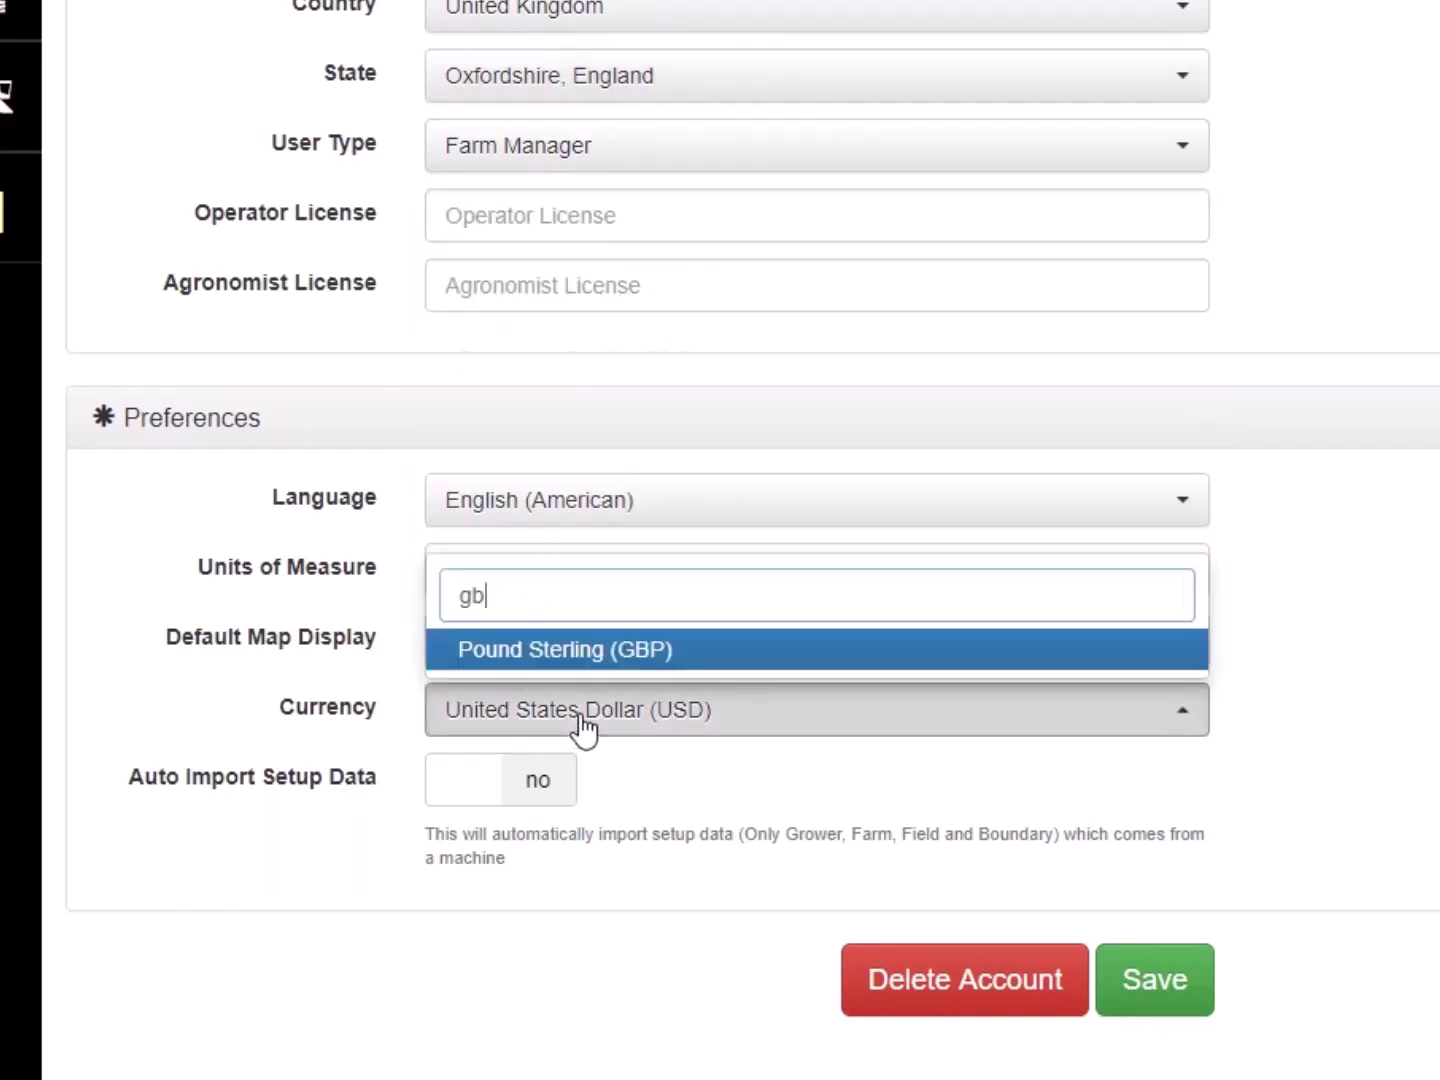
left_click(575, 662)
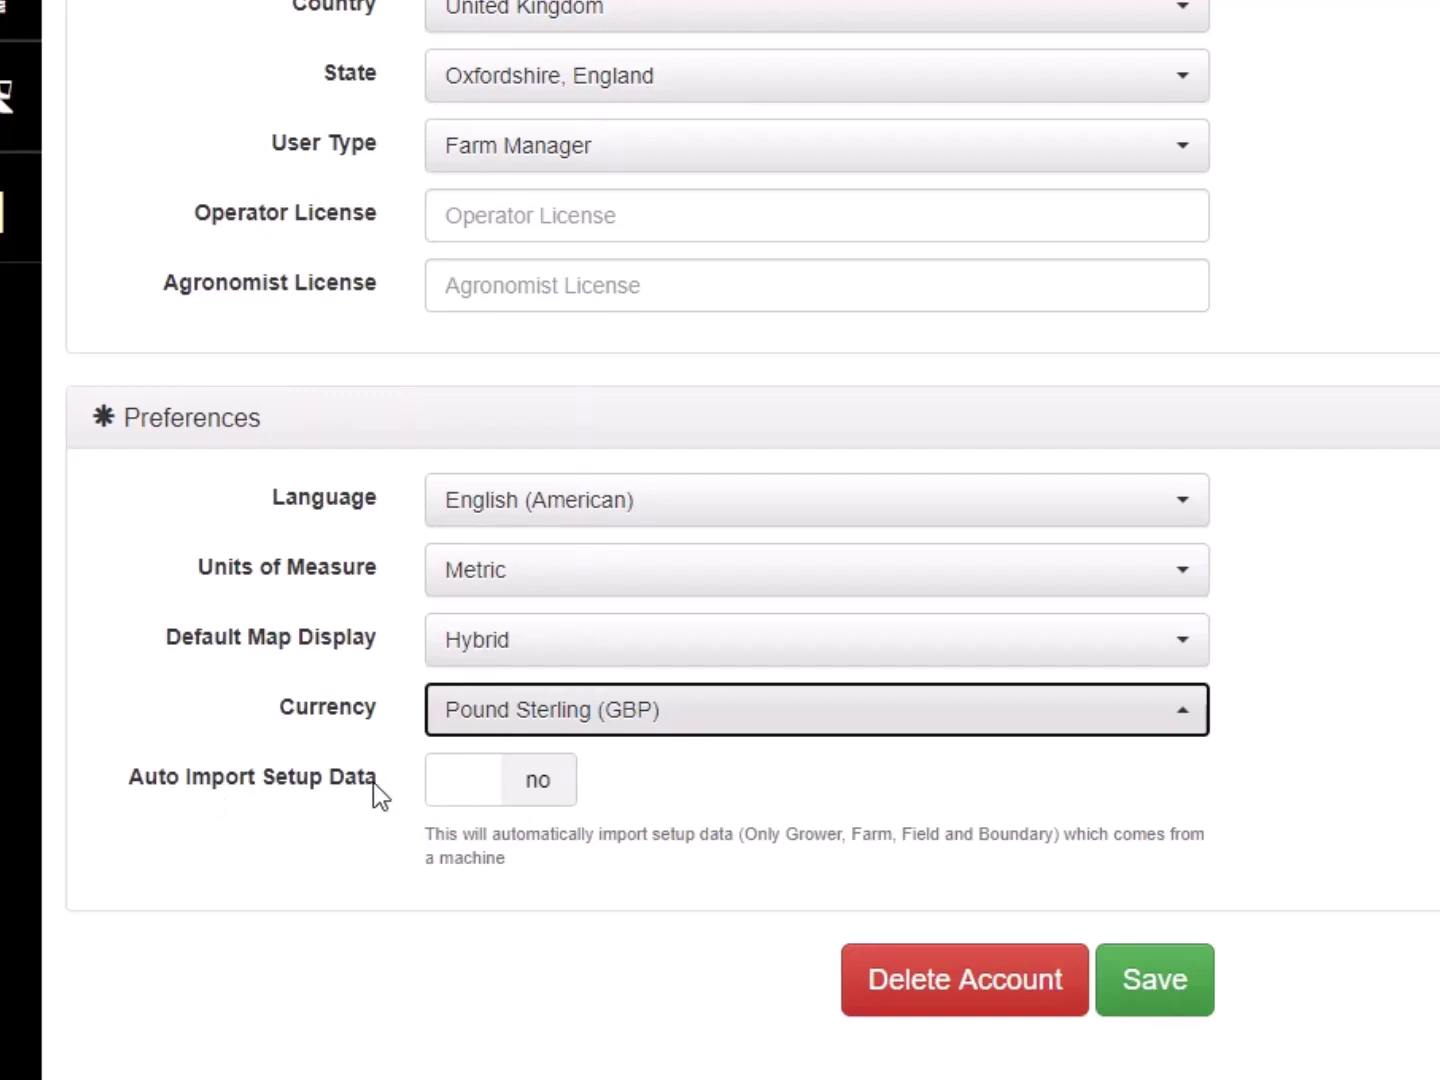
left_click(1155, 980)
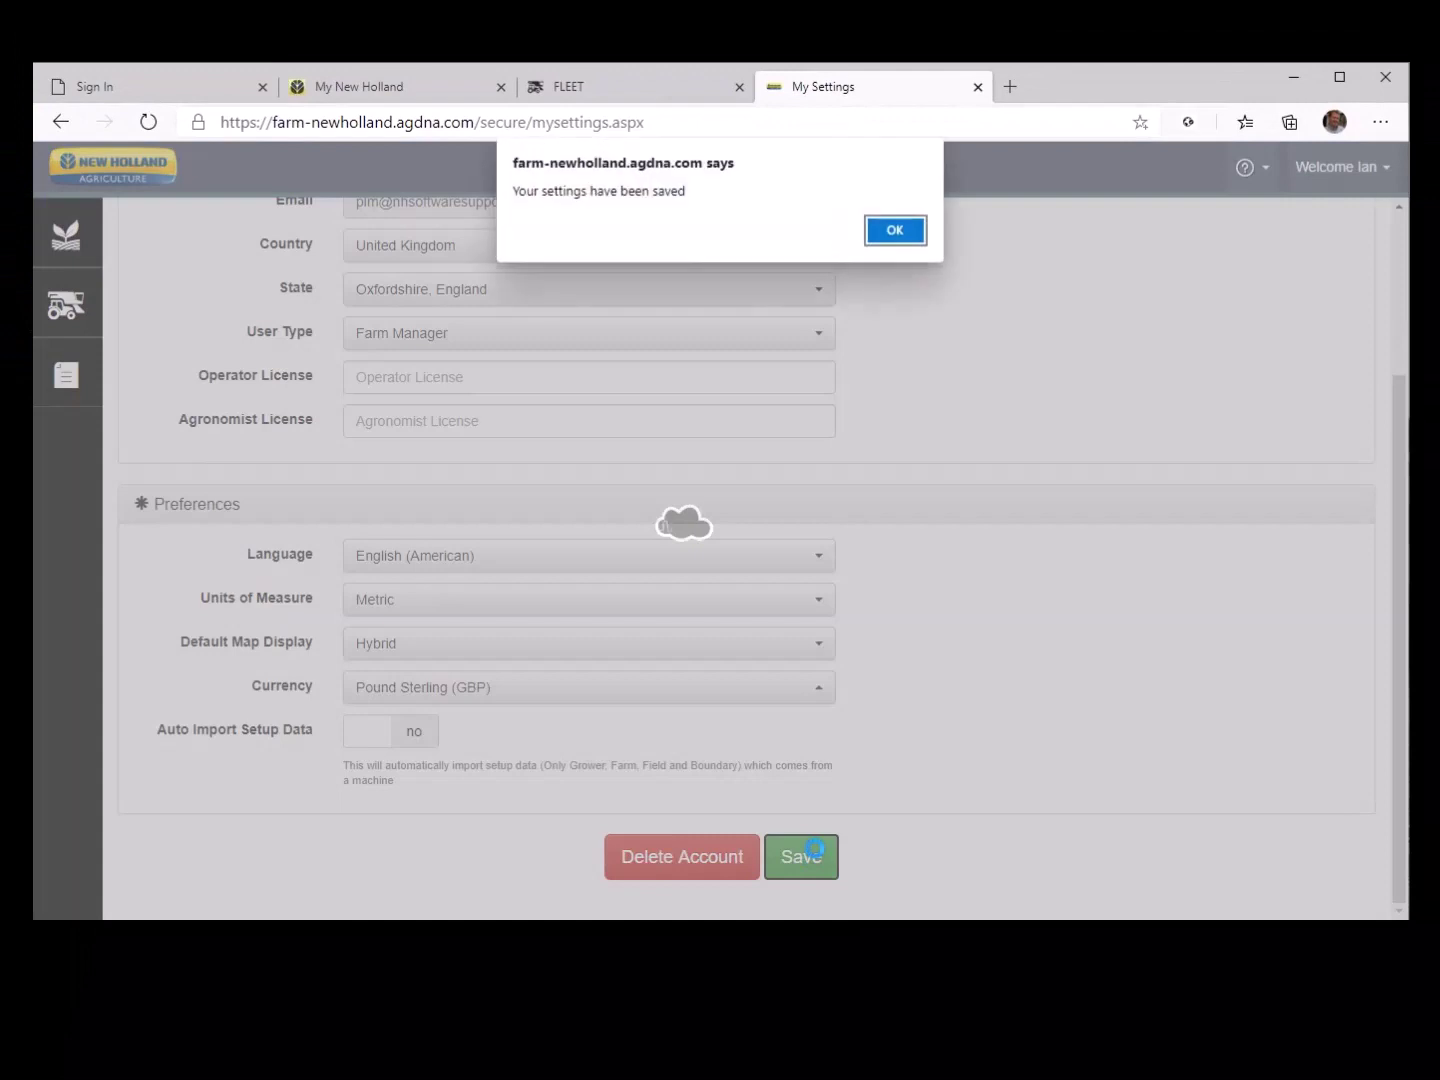
left_click(904, 230)
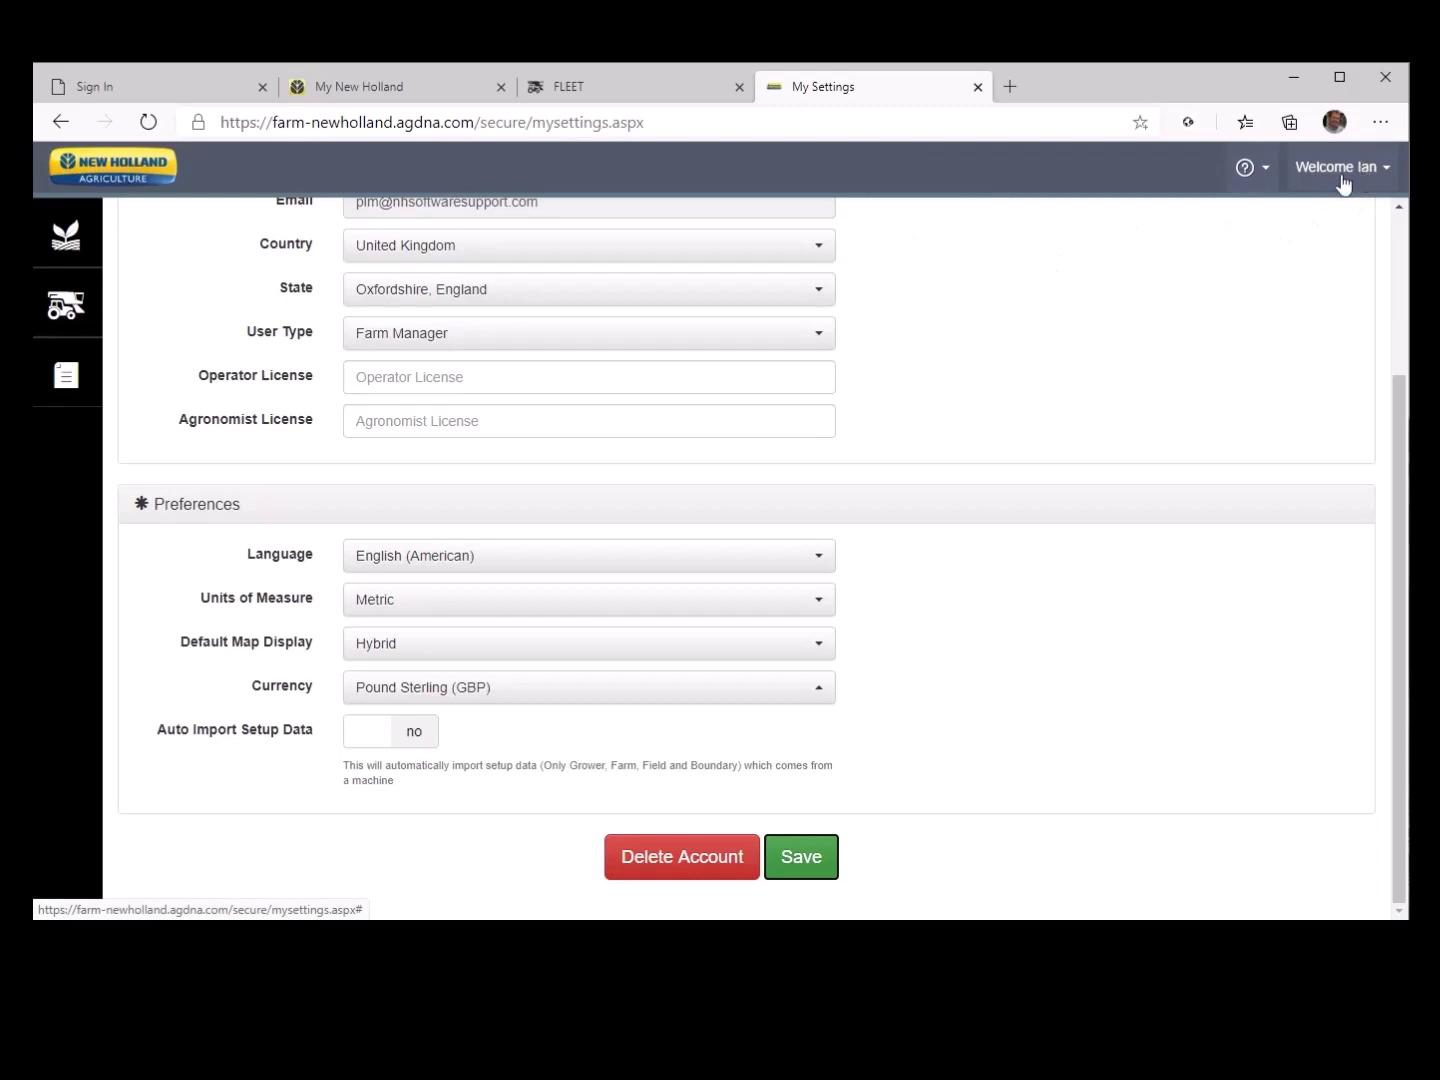
left_click(789, 860)
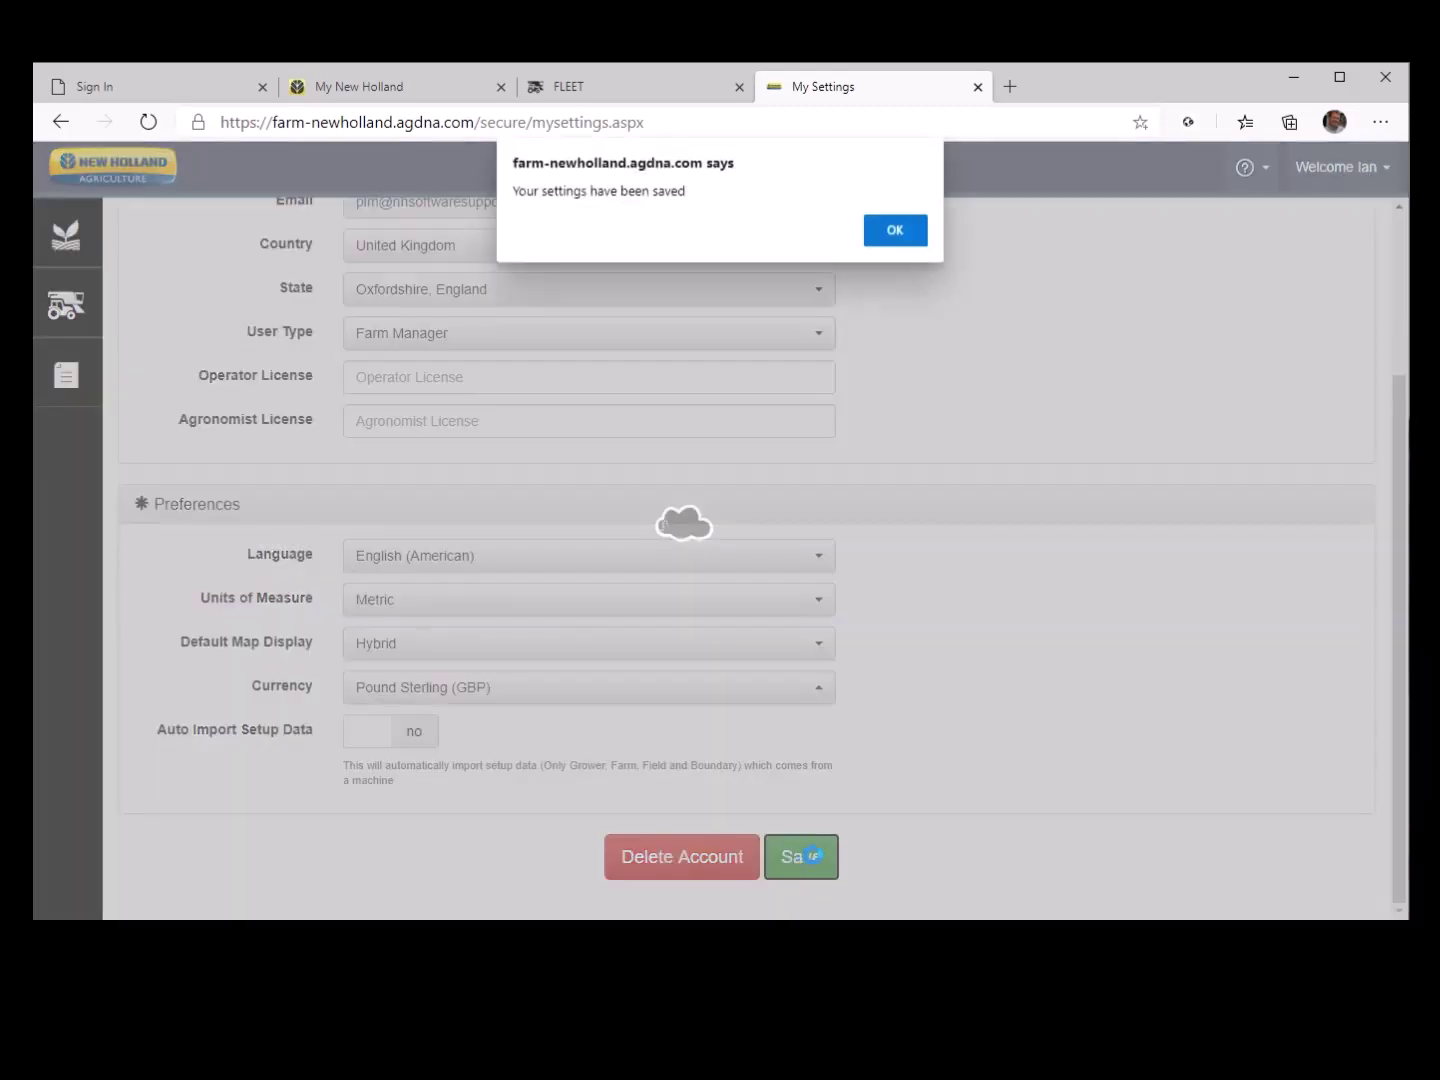
left_click(902, 233)
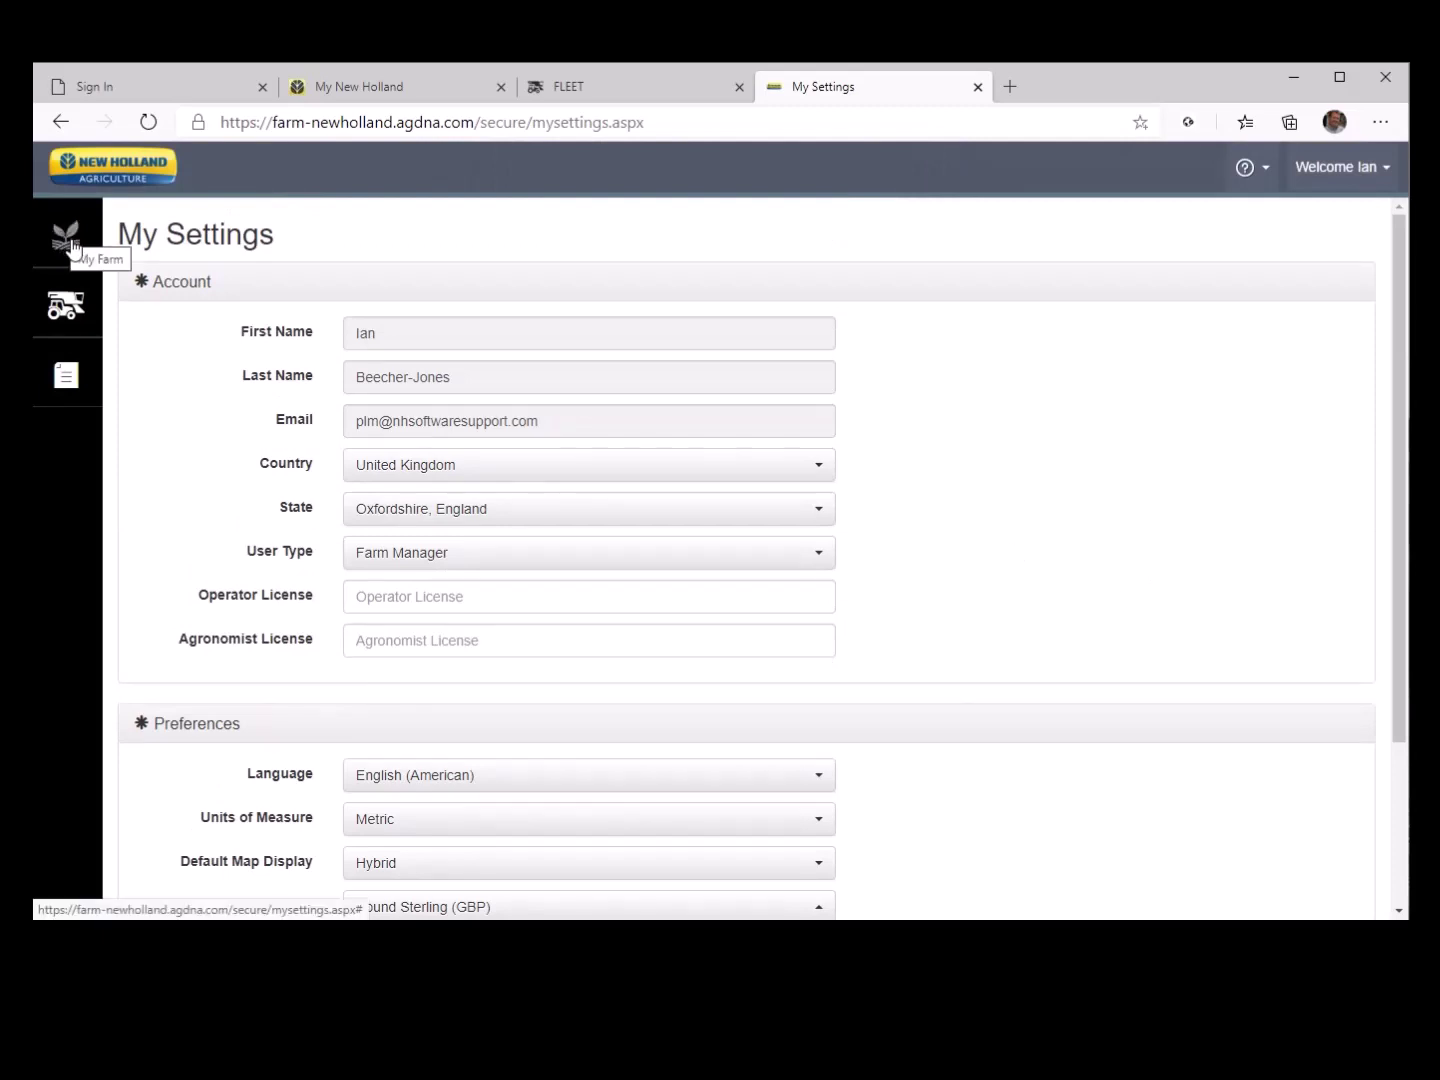
- Return to the My Farm map, review the export type and destination options in Export Details, and close them
left_click(71, 248)
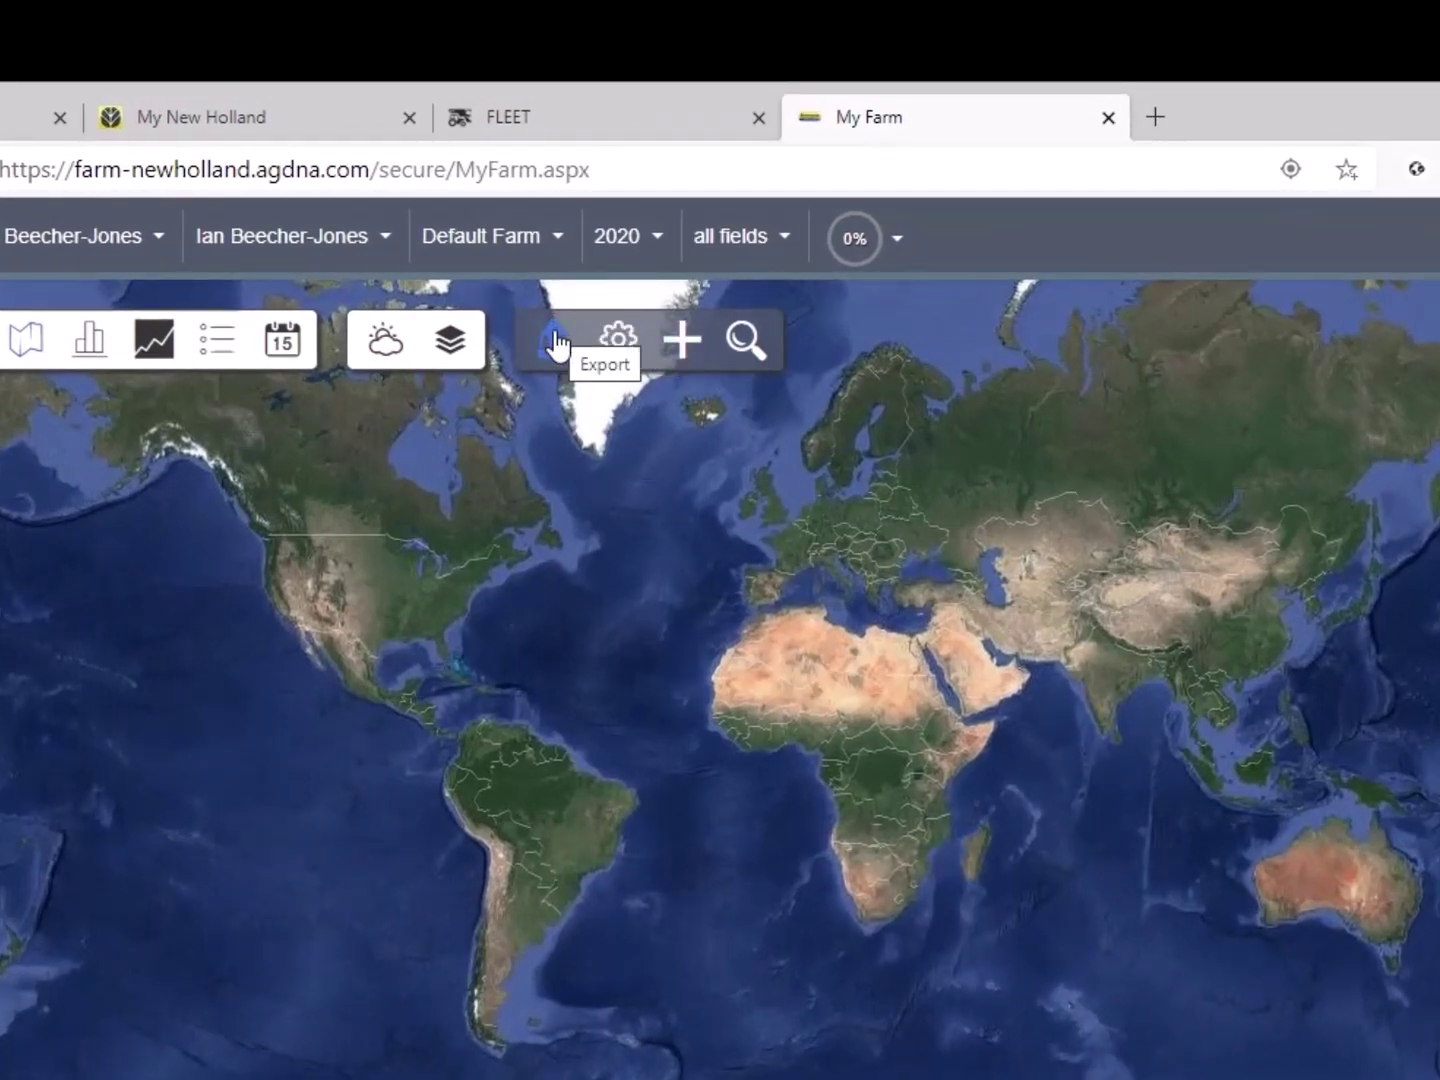
left_click(556, 343)
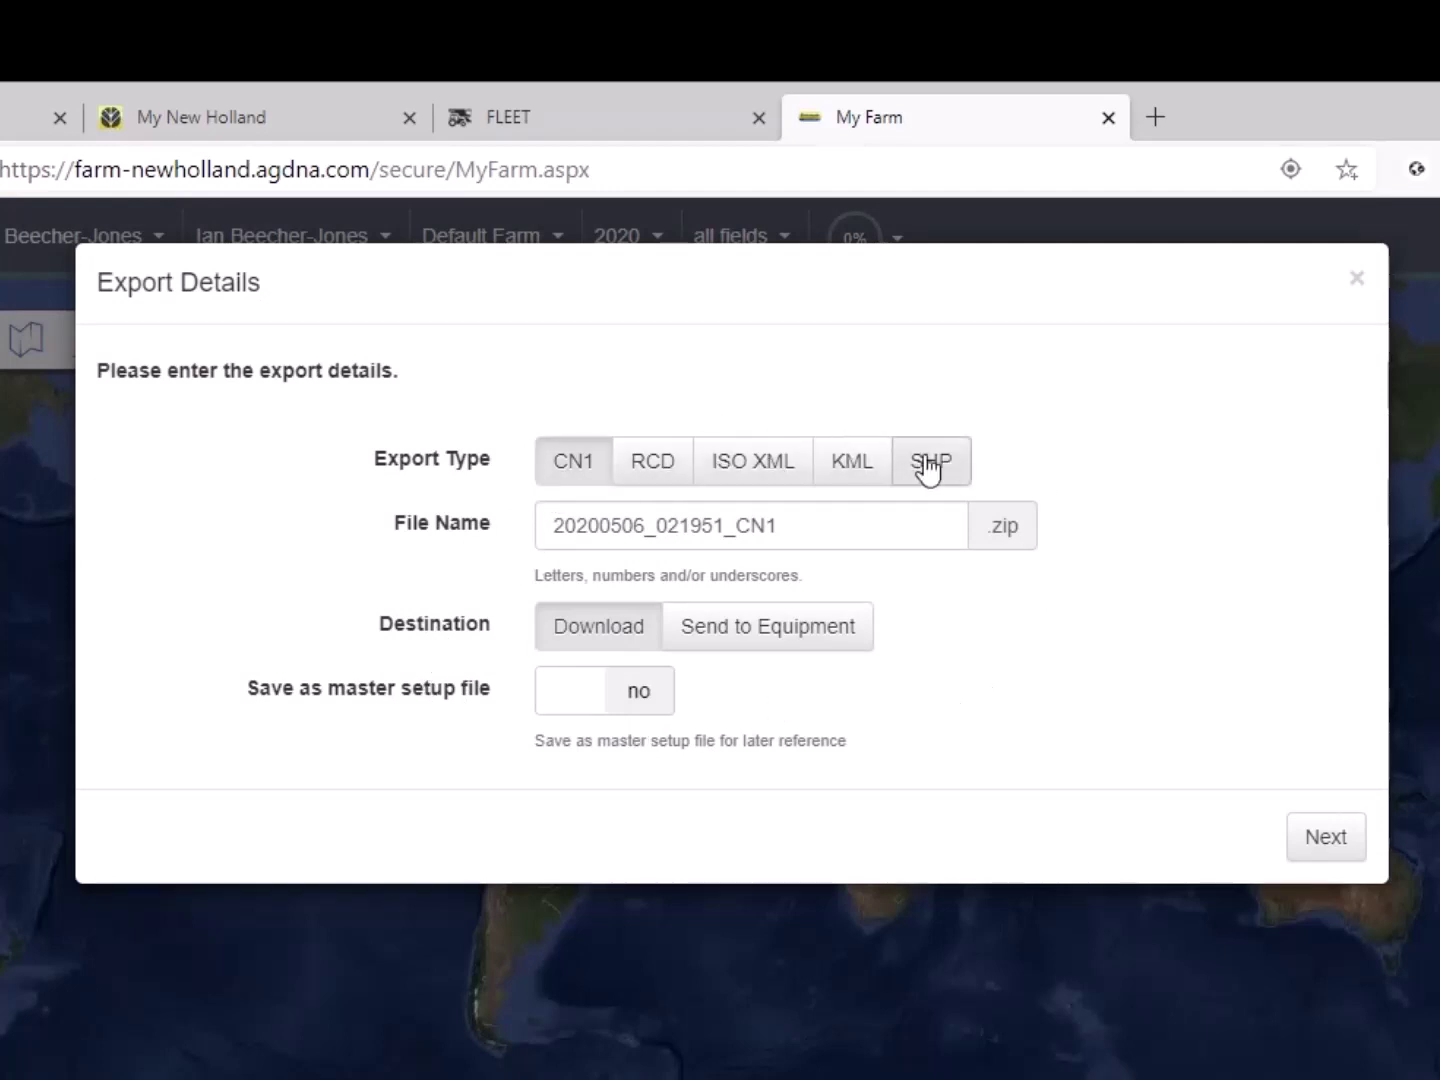
left_click(1356, 279)
left_click(873, 327)
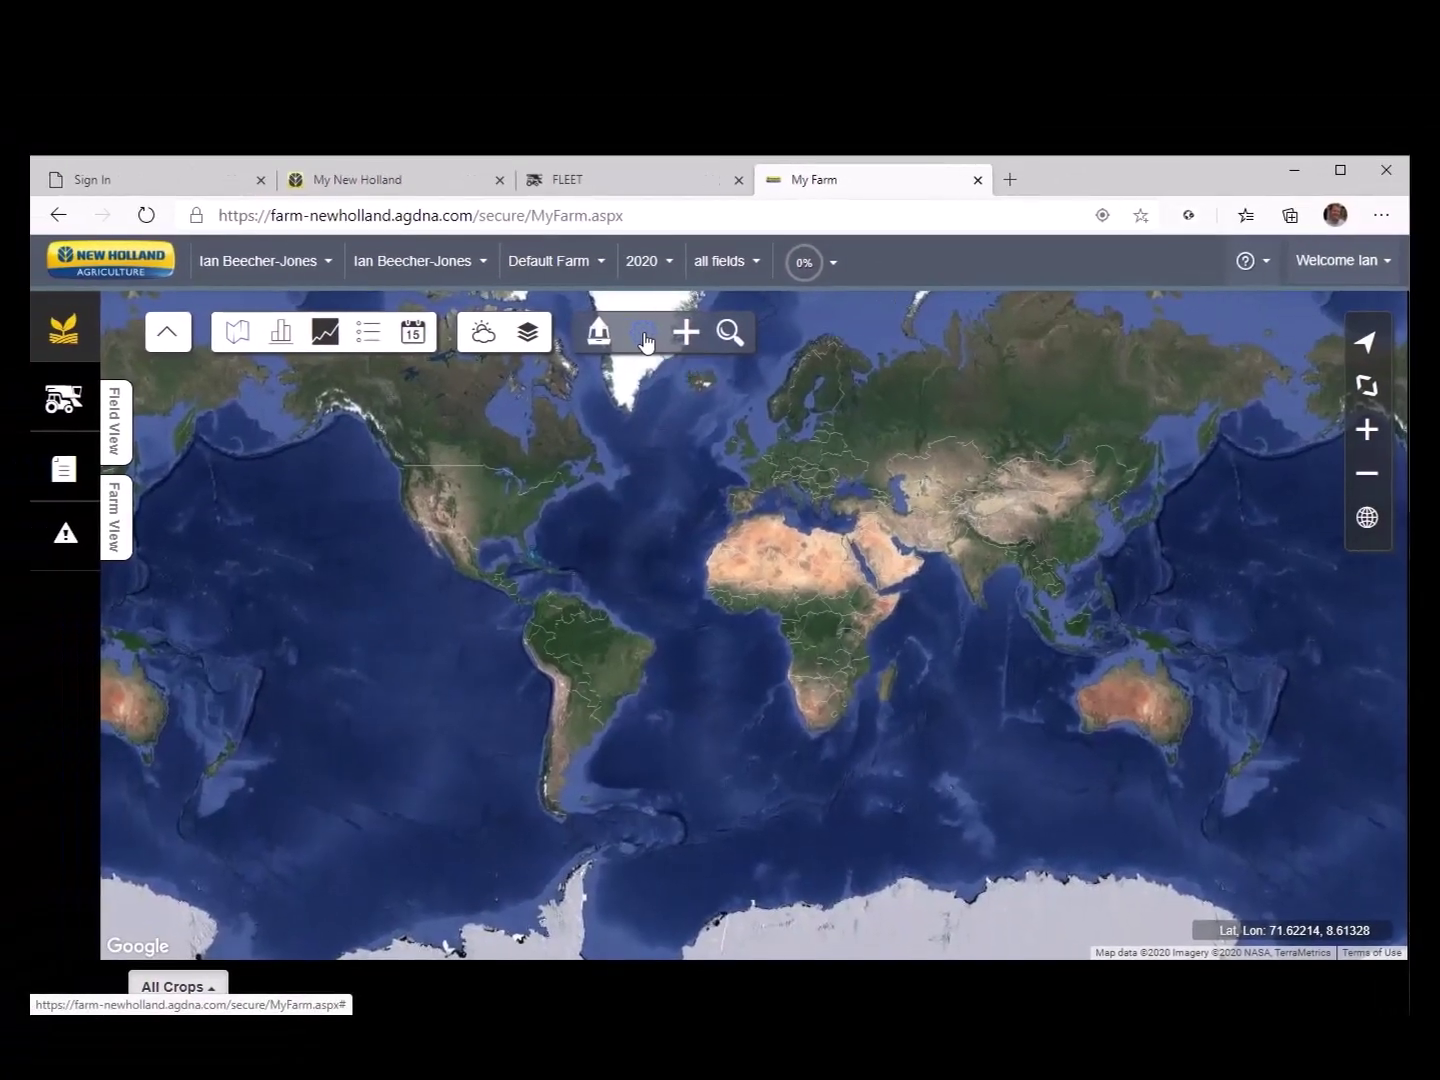
- Review the Enterprise and Products categories in the farm Setup, then close it
left_click(614, 338)
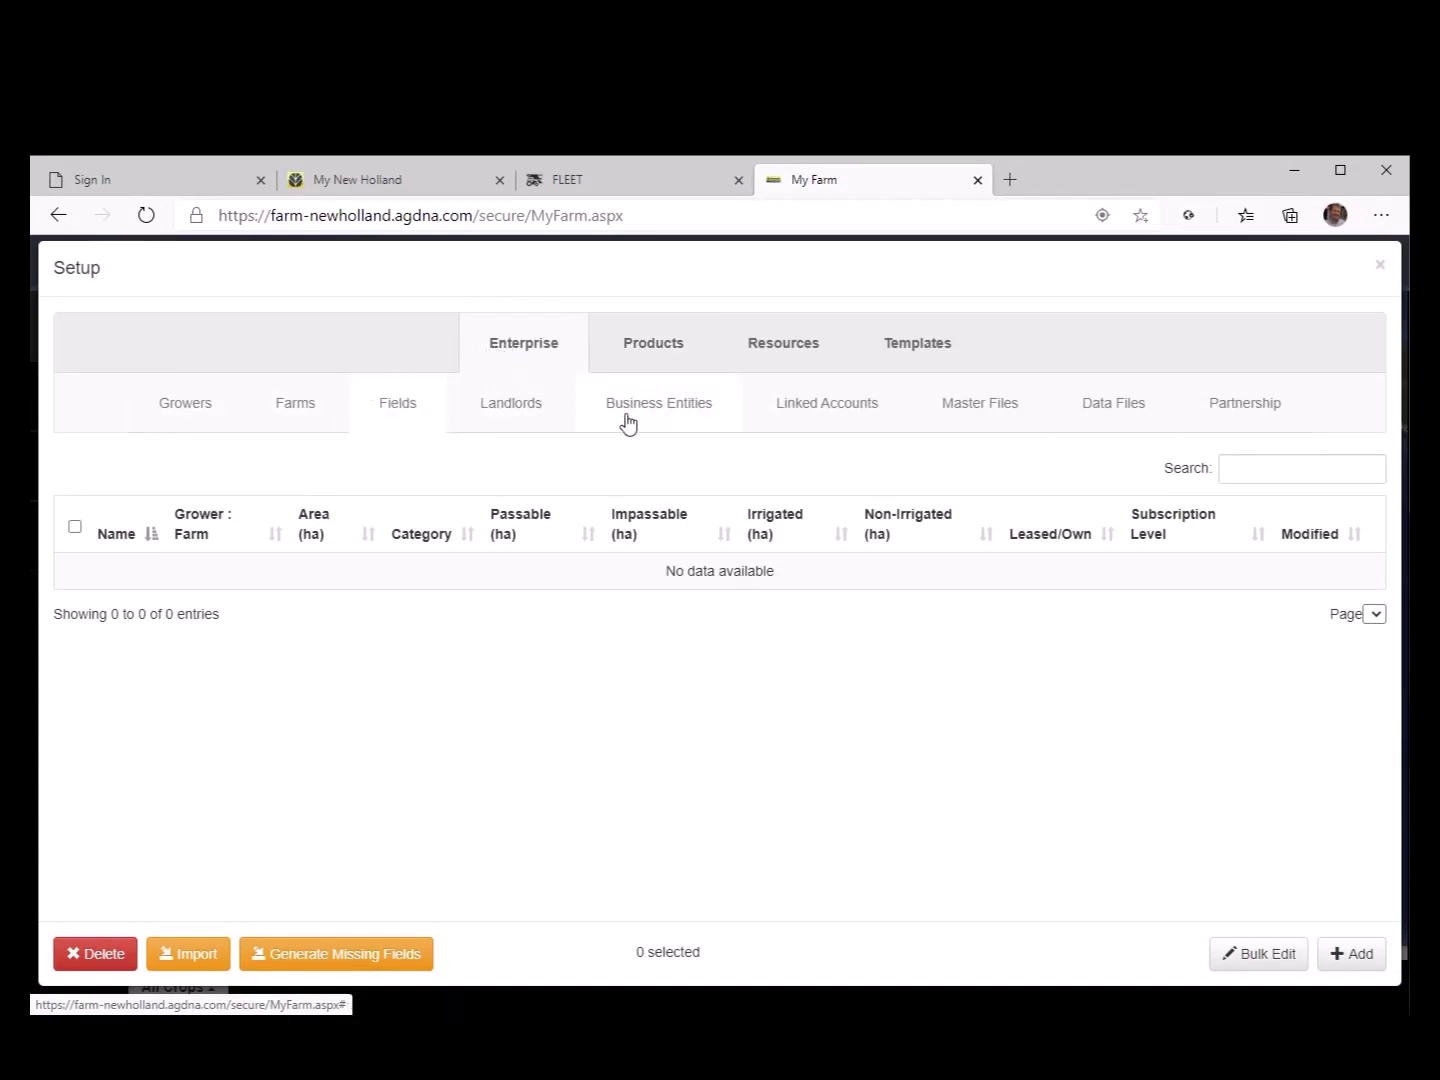
left_click(658, 347)
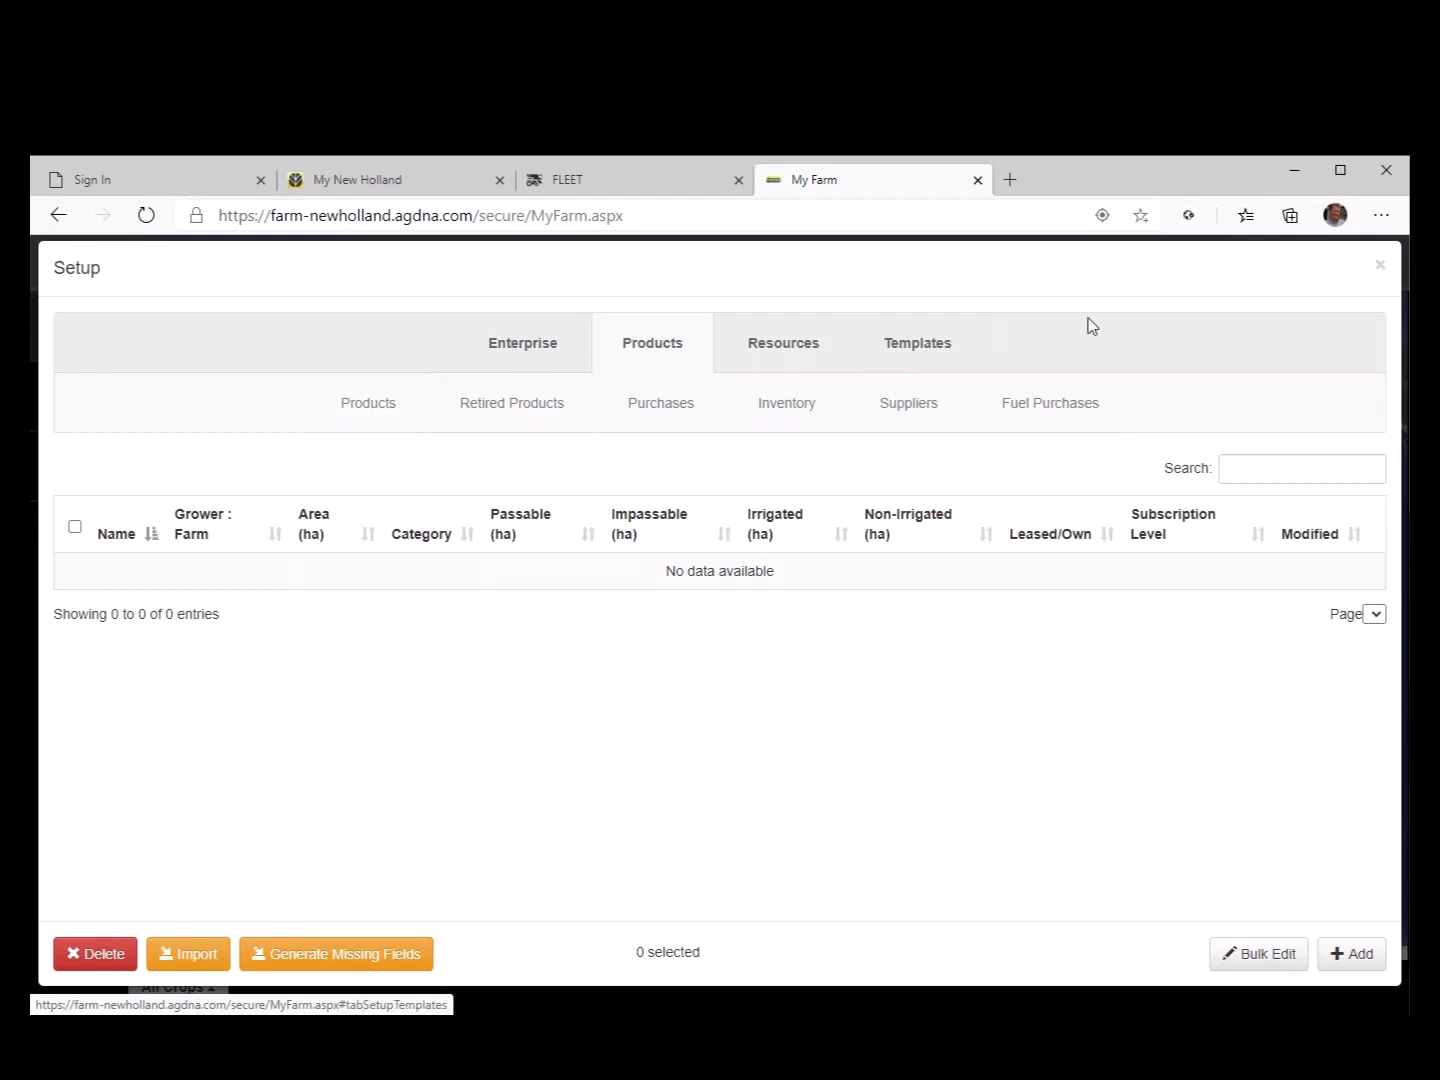
left_click(1382, 265)
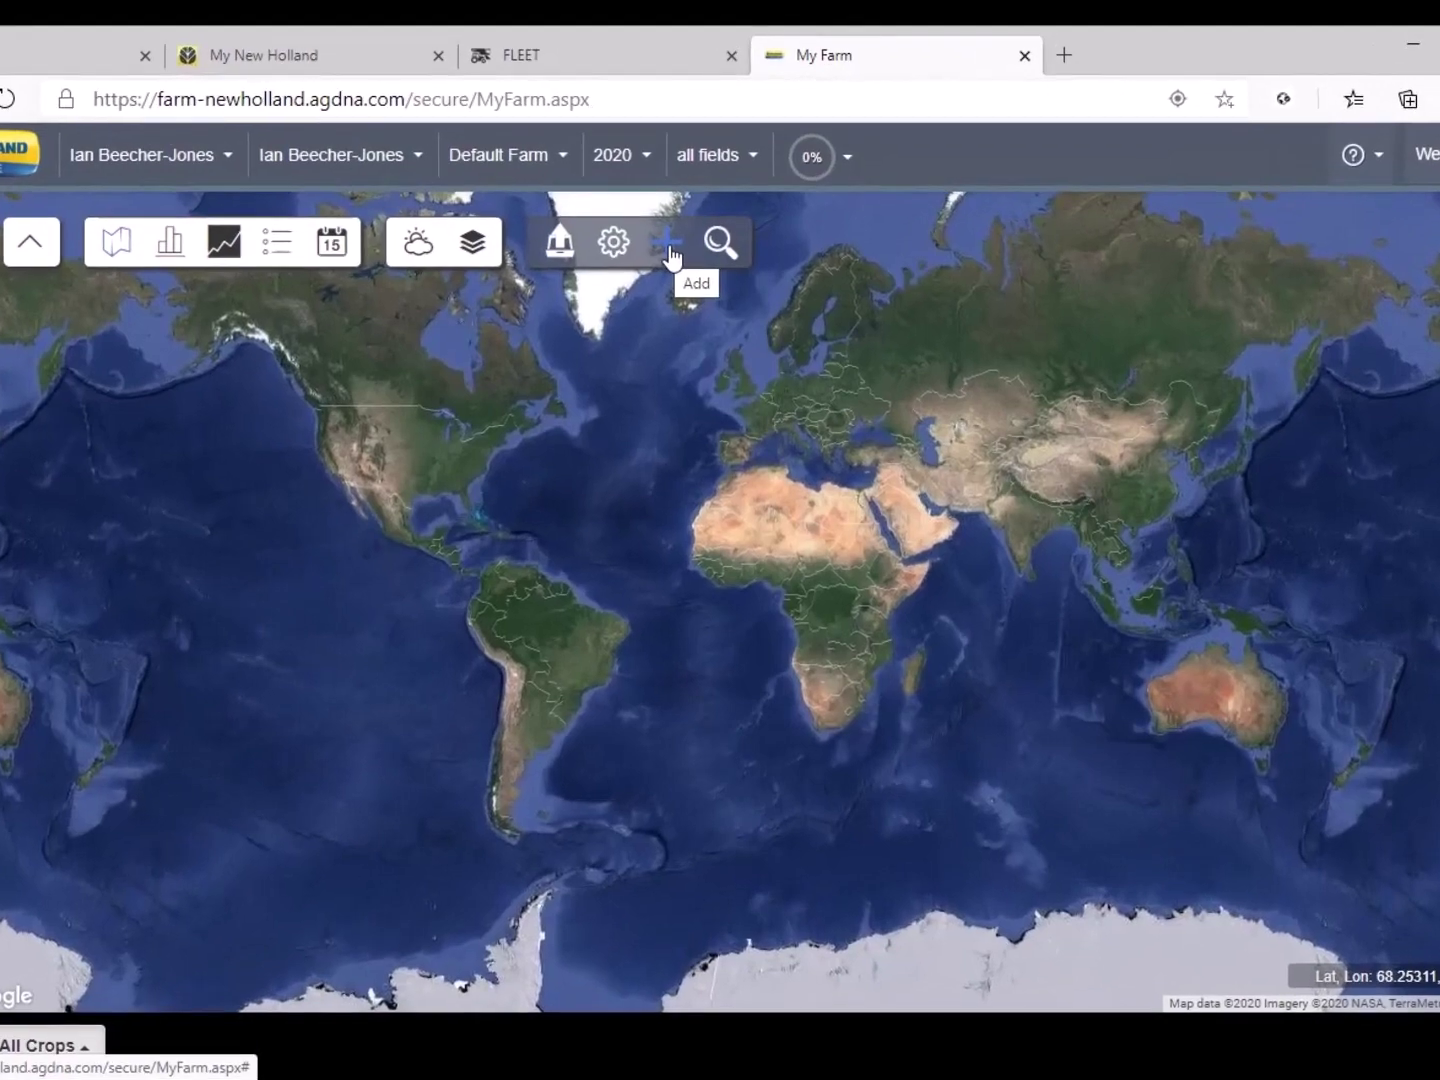
- Open the 3rd Party Data upload from the add options, examine its list of supported formats, and close it
left_click(670, 250)
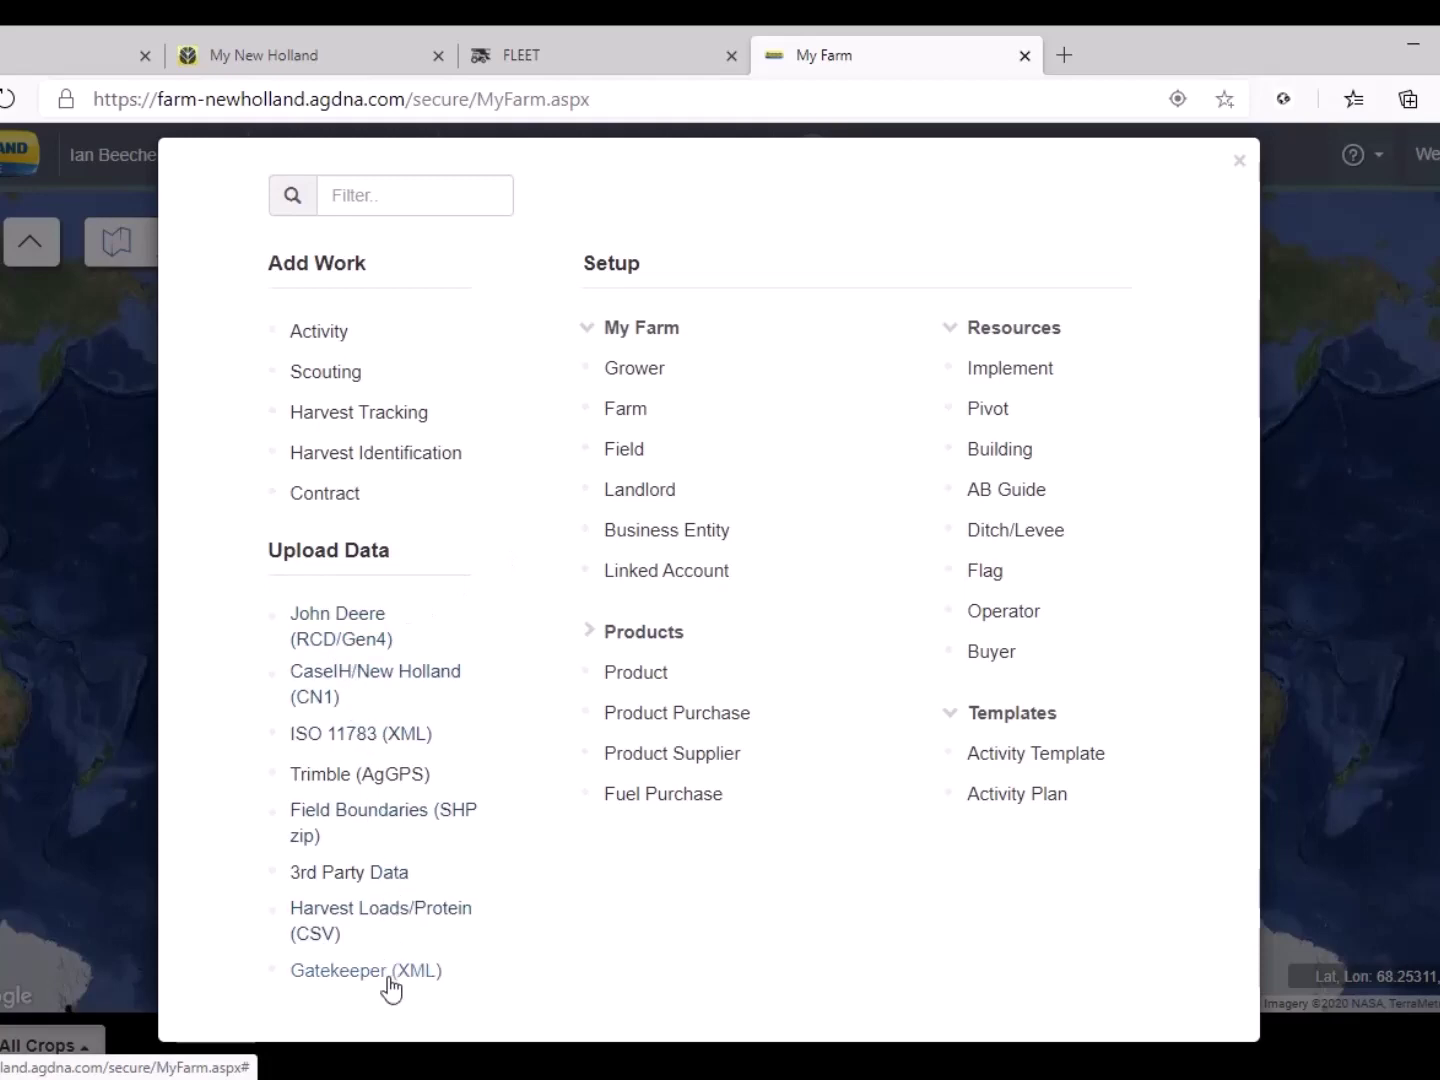
left_click(329, 874)
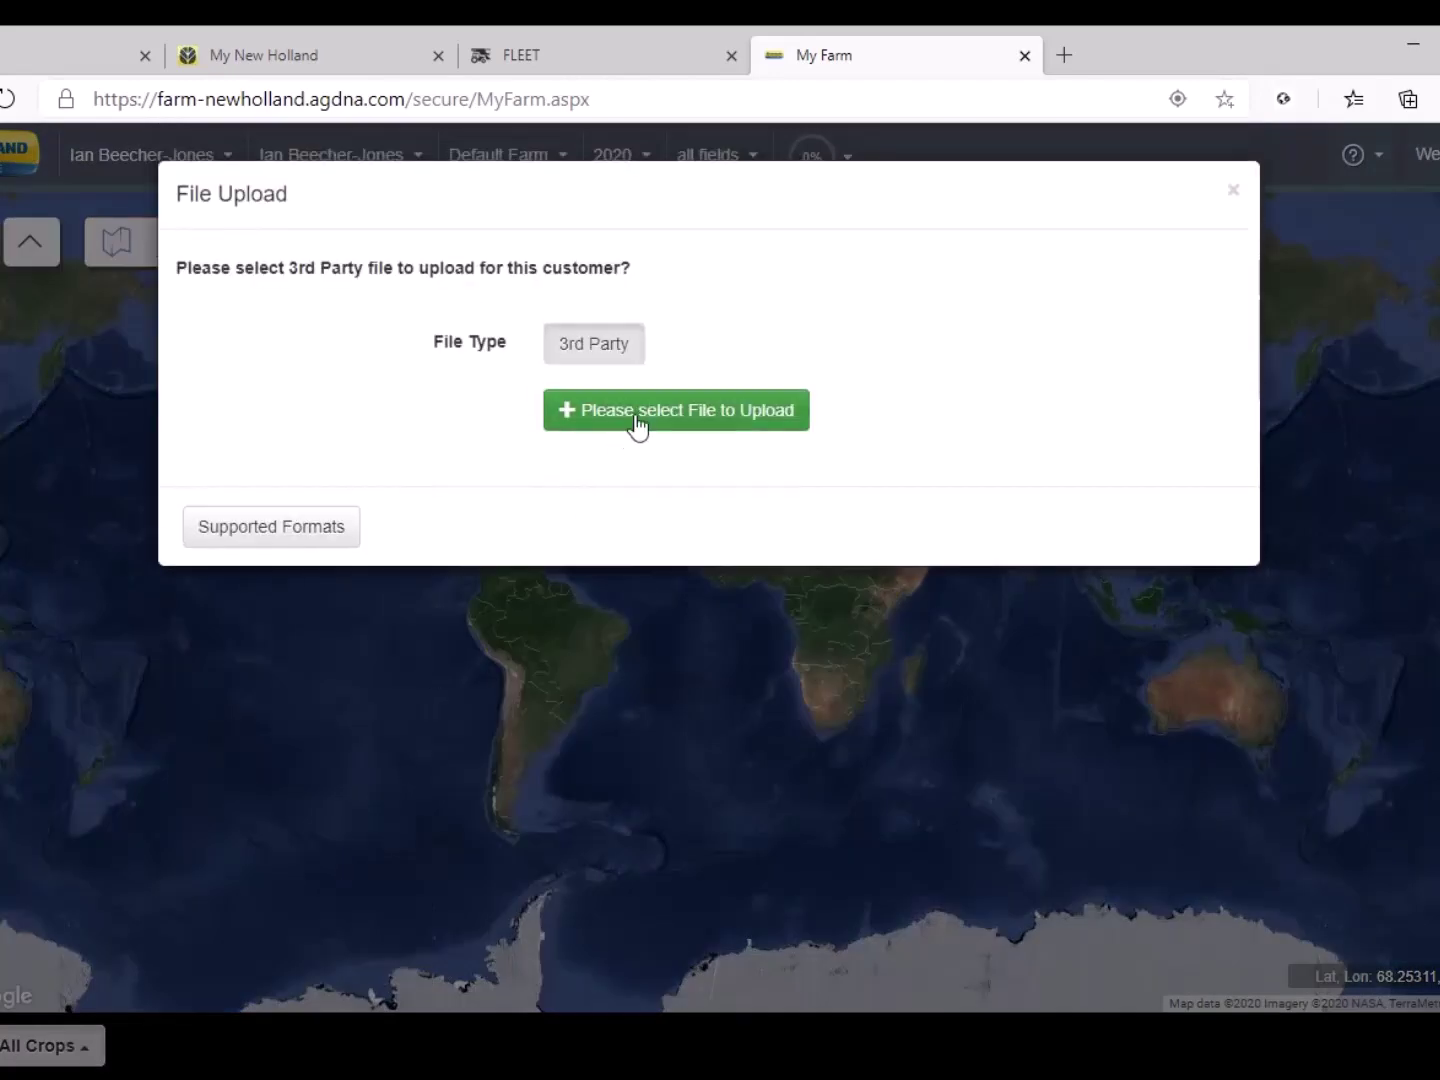
left_click(336, 535)
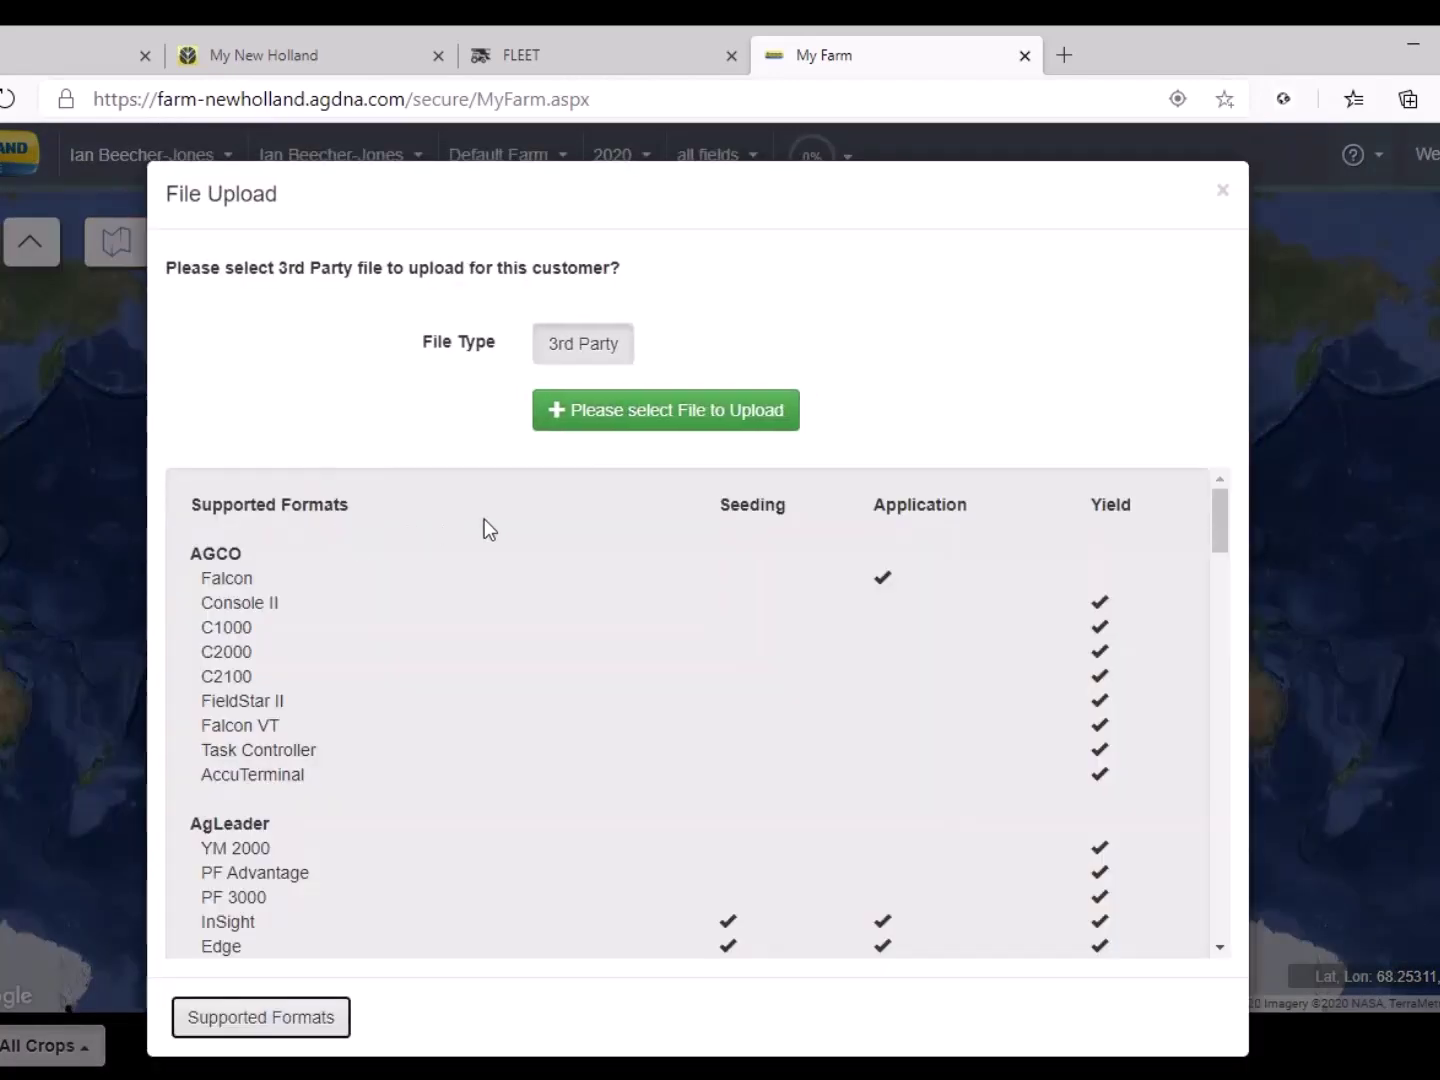
scroll(245, 764, "down", 3)
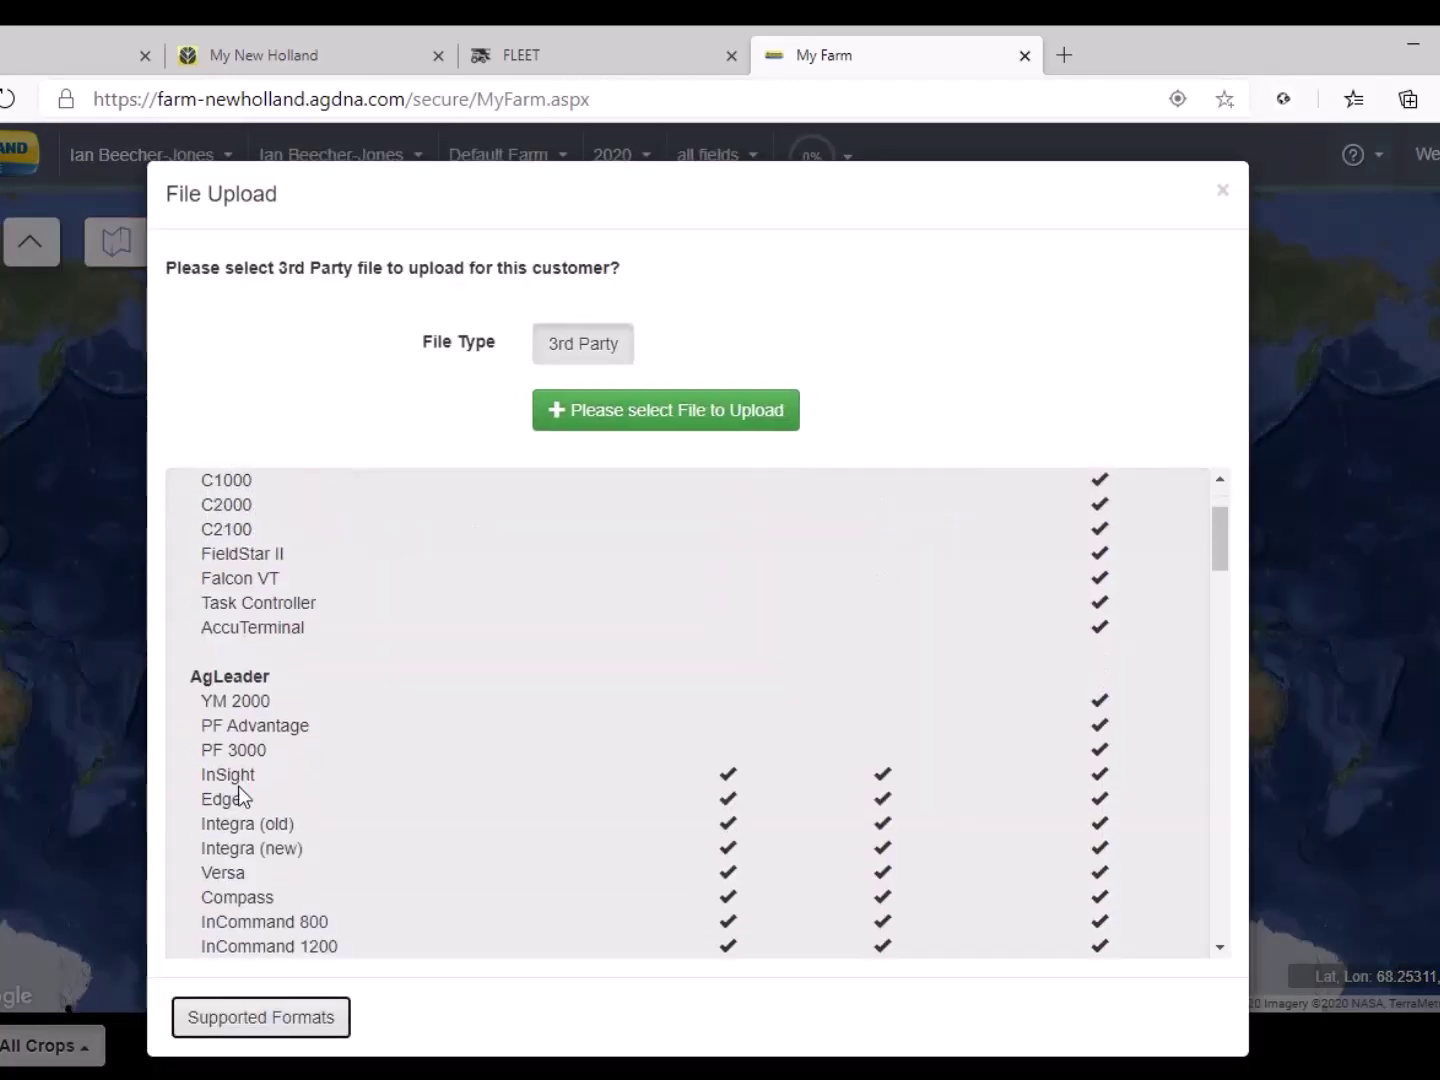
scroll(239, 786, "up", 3)
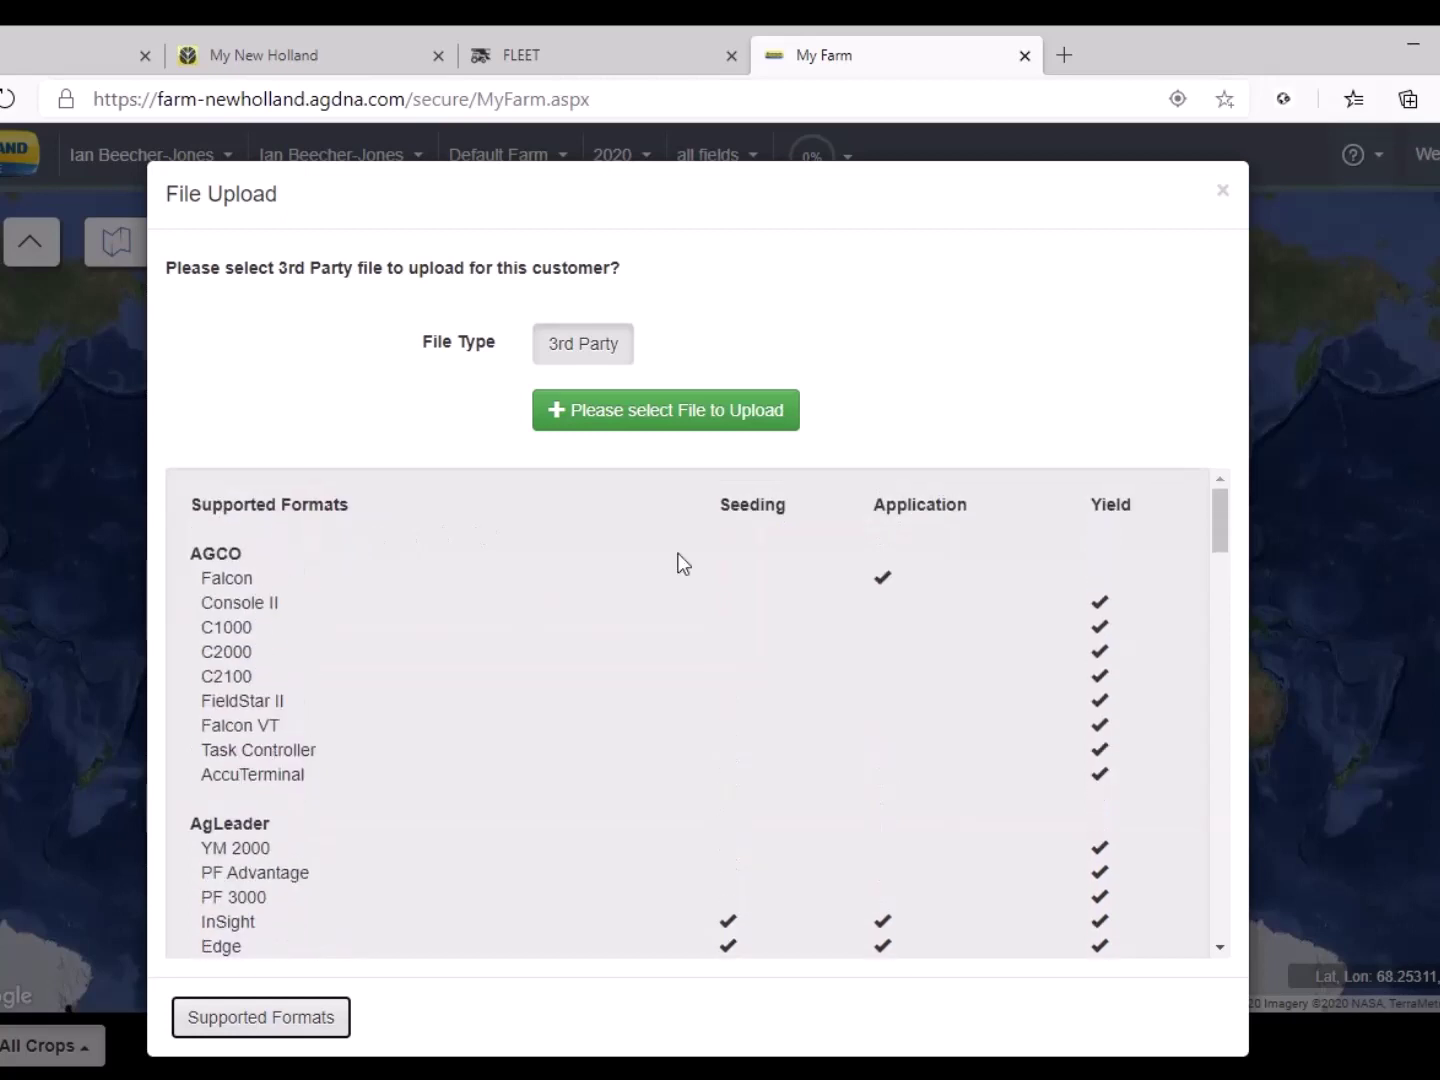
scroll(282, 832, "down", 6)
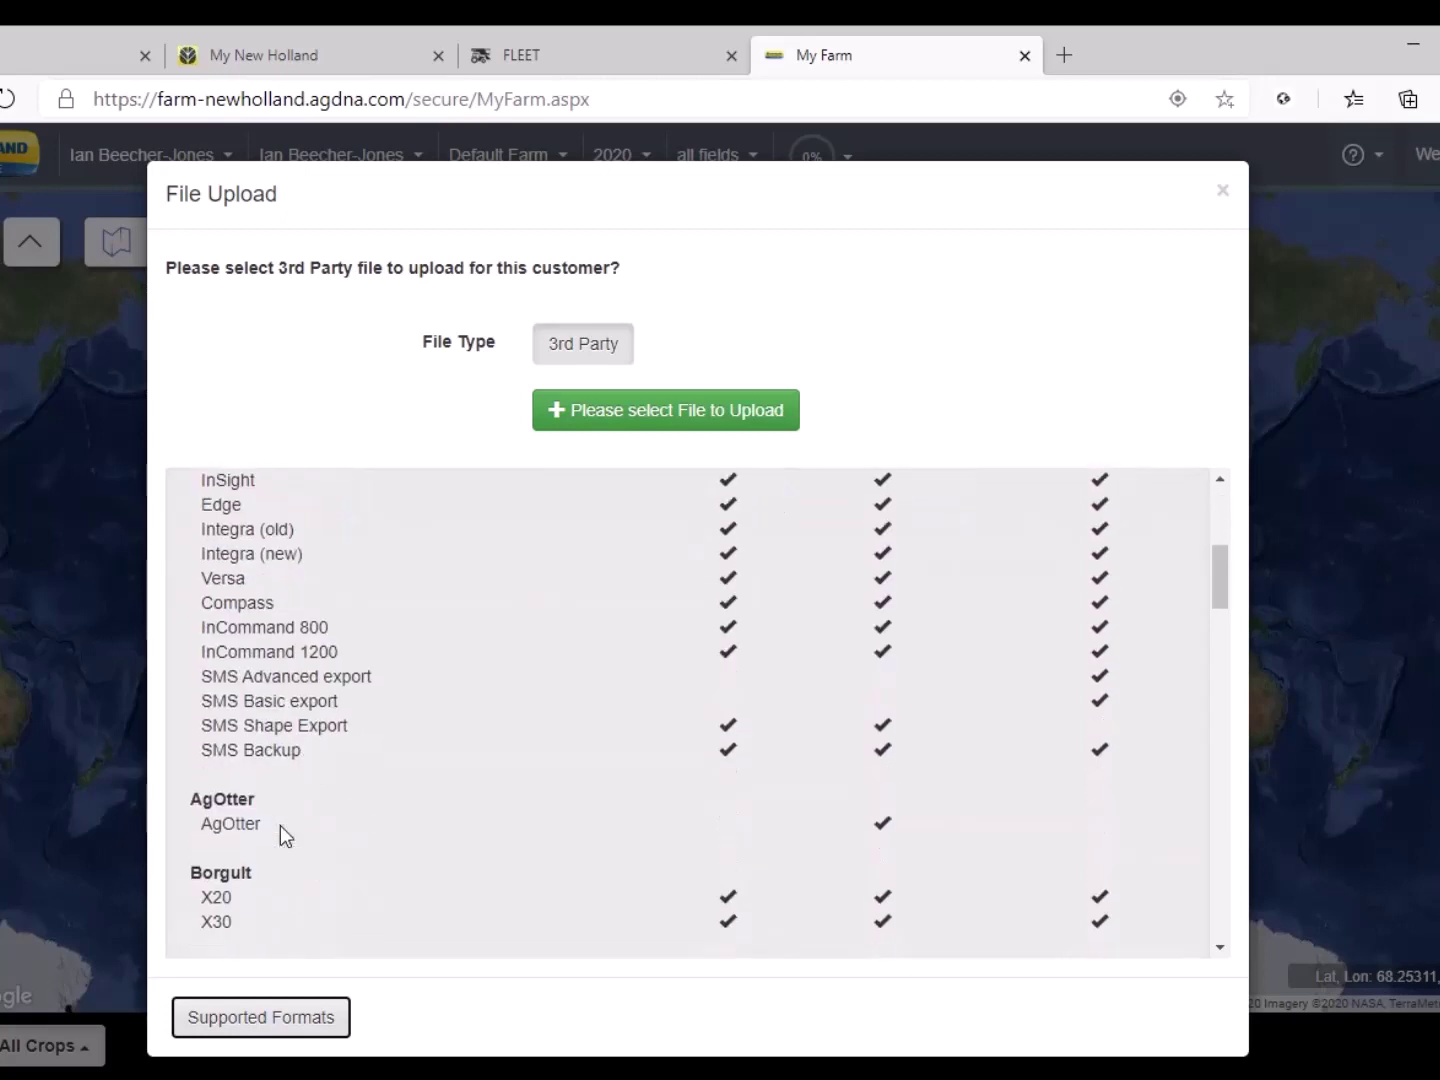
scroll(280, 825, "down", 4)
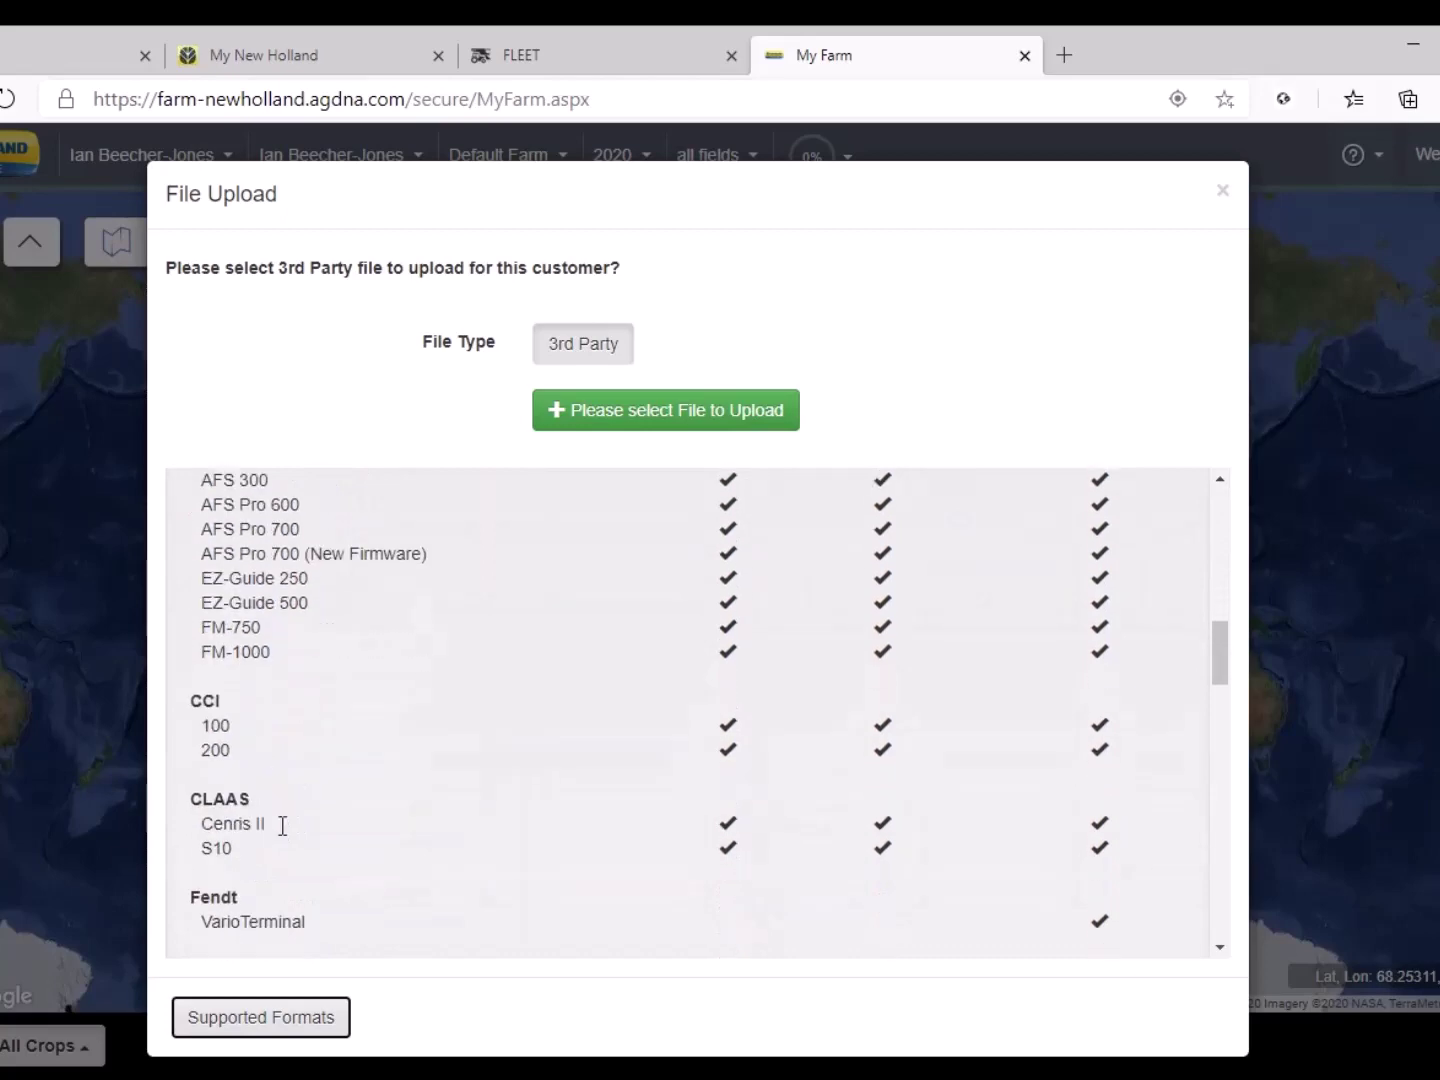
left_click(1221, 193)
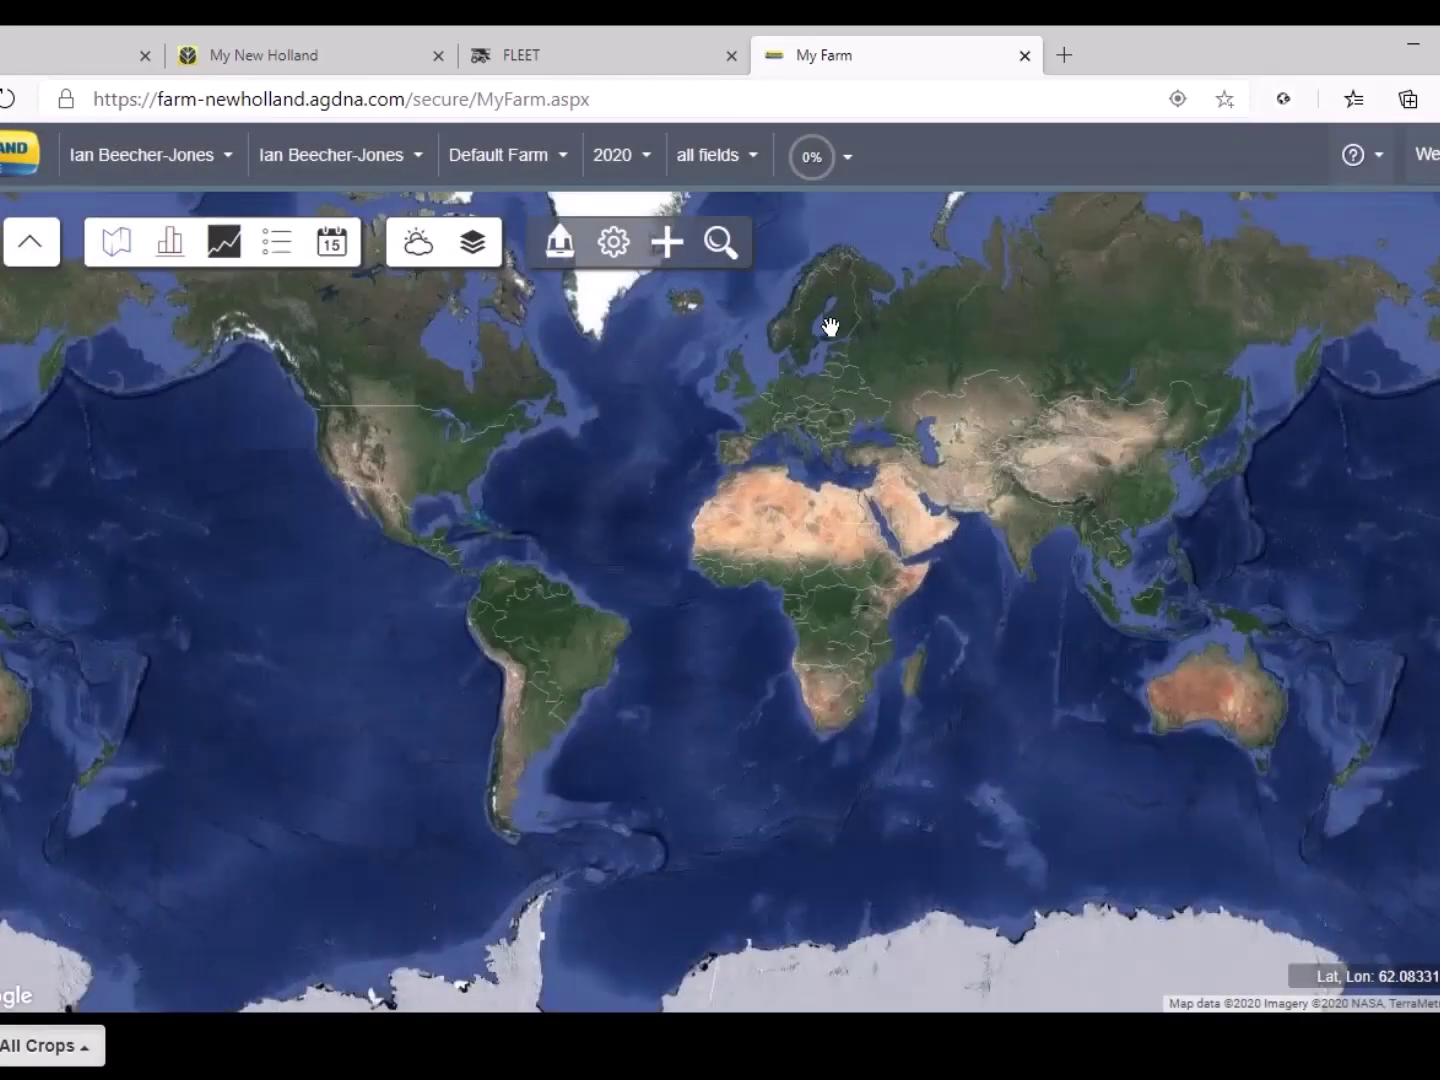